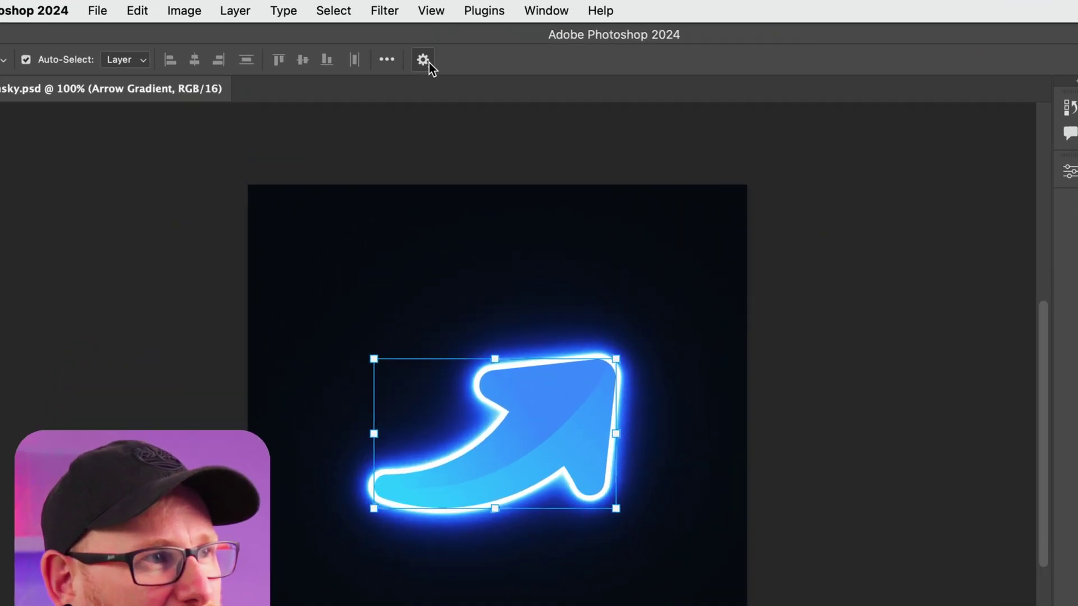
Turn off Show transform controls in the Move tool options
left_click(390, 46)
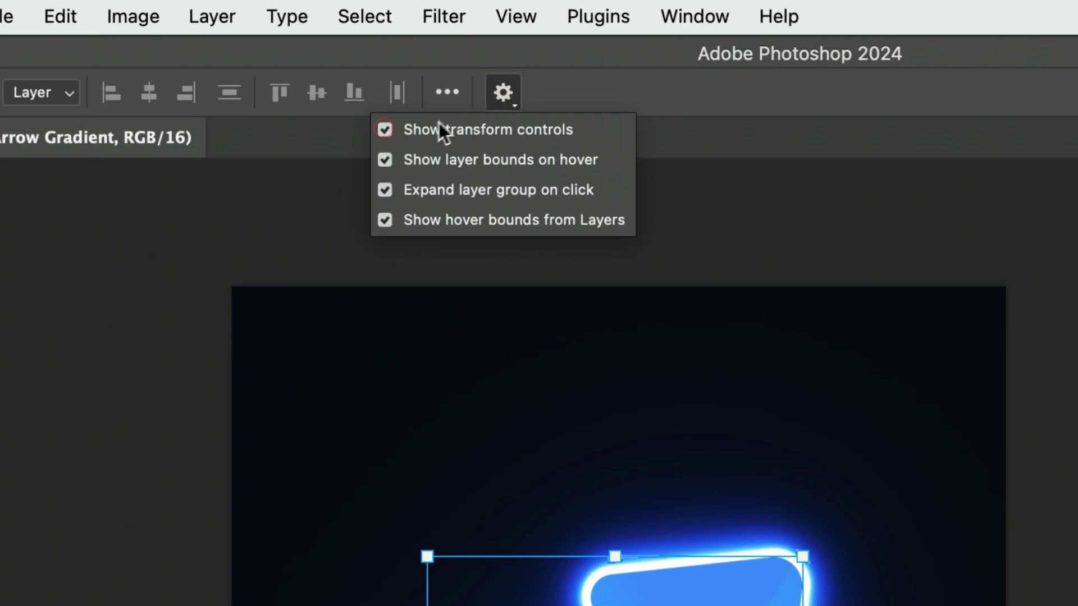
left_click(386, 130)
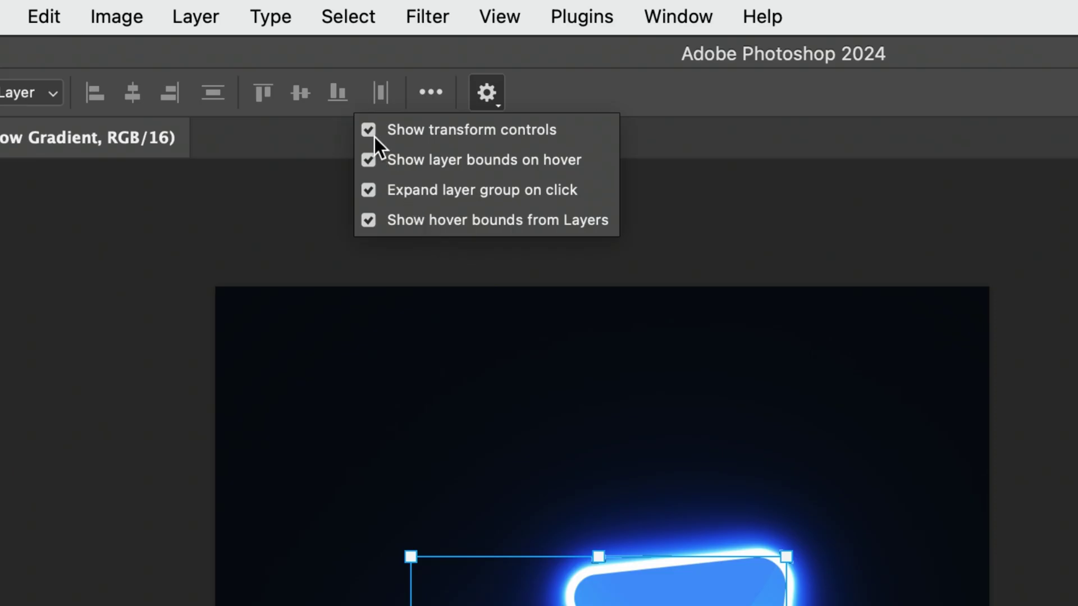
left_click(373, 133)
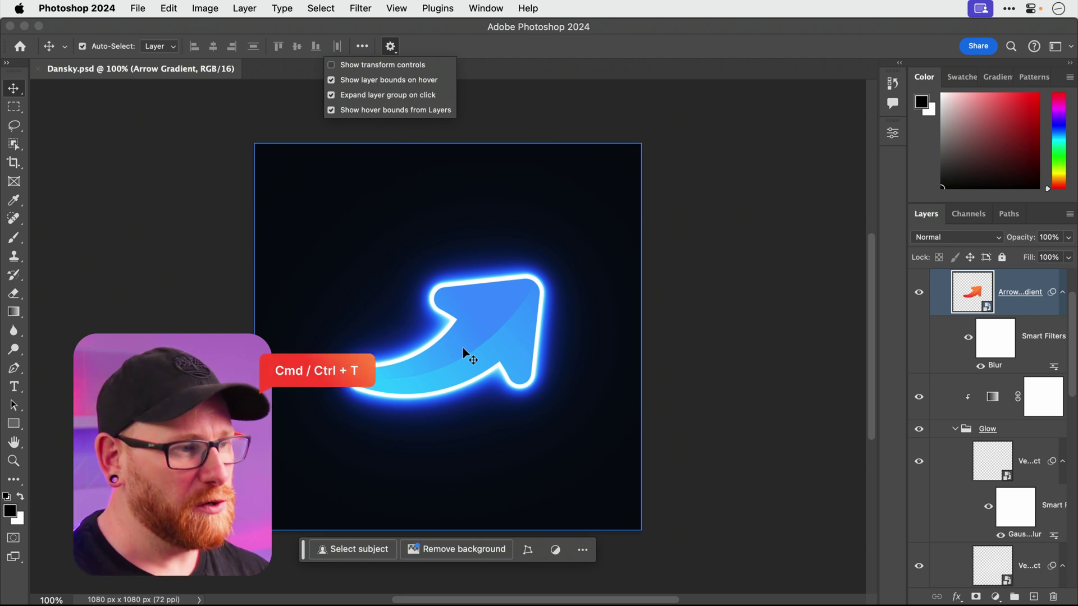
Run Free Transform on the arrow layer, accept the Smart Filters notice, and commit it unchanged
key("super")
key("super+t")
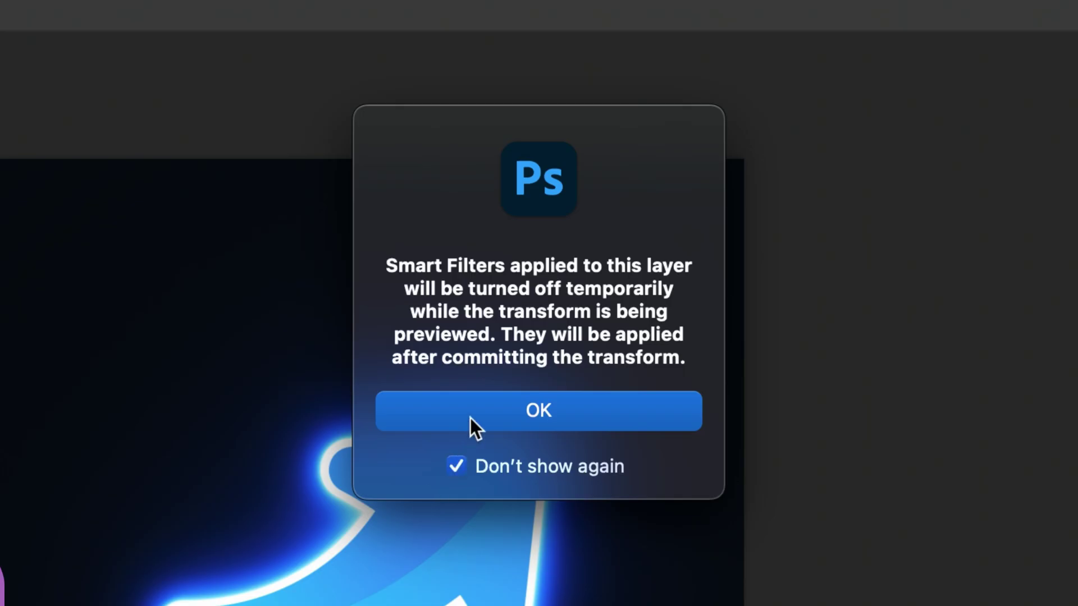
left_click(471, 418)
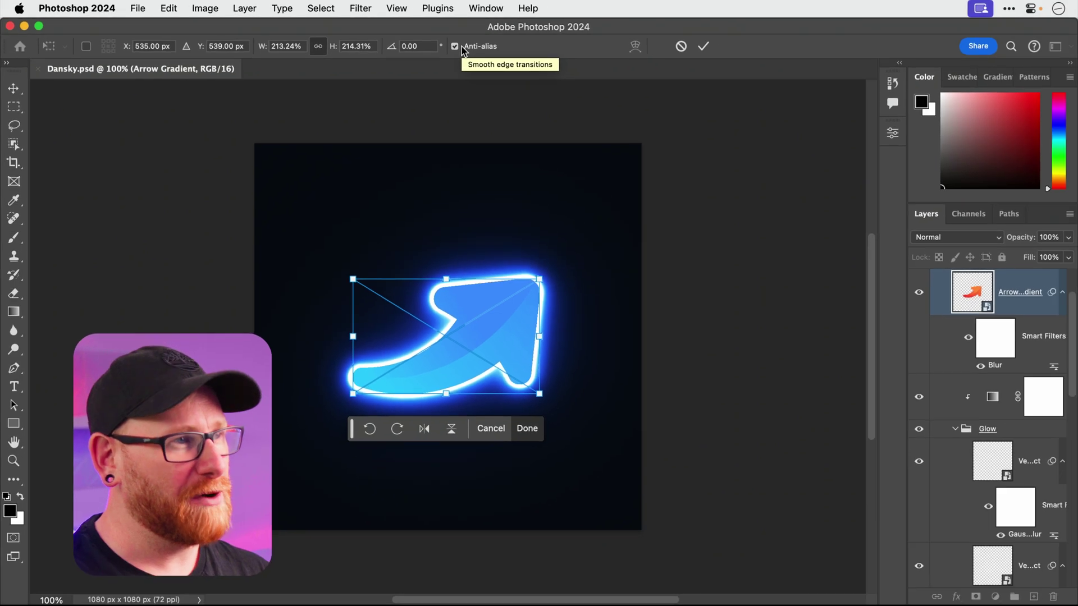
key("Return")
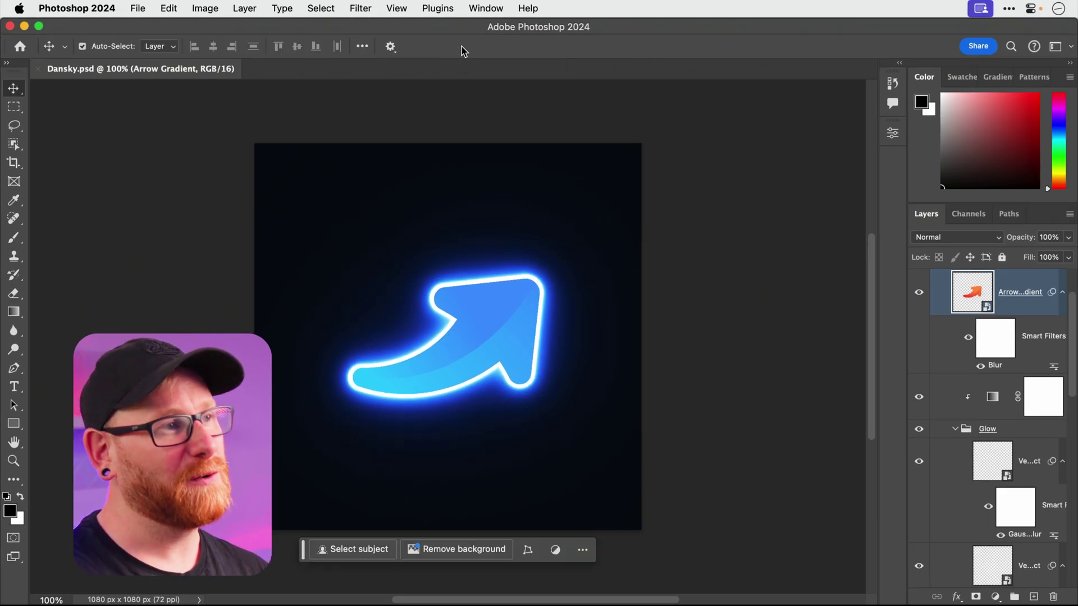
Uncheck Show layer bounds on hover and Show hover bounds from Layers in the Move tool options
left_click(391, 46)
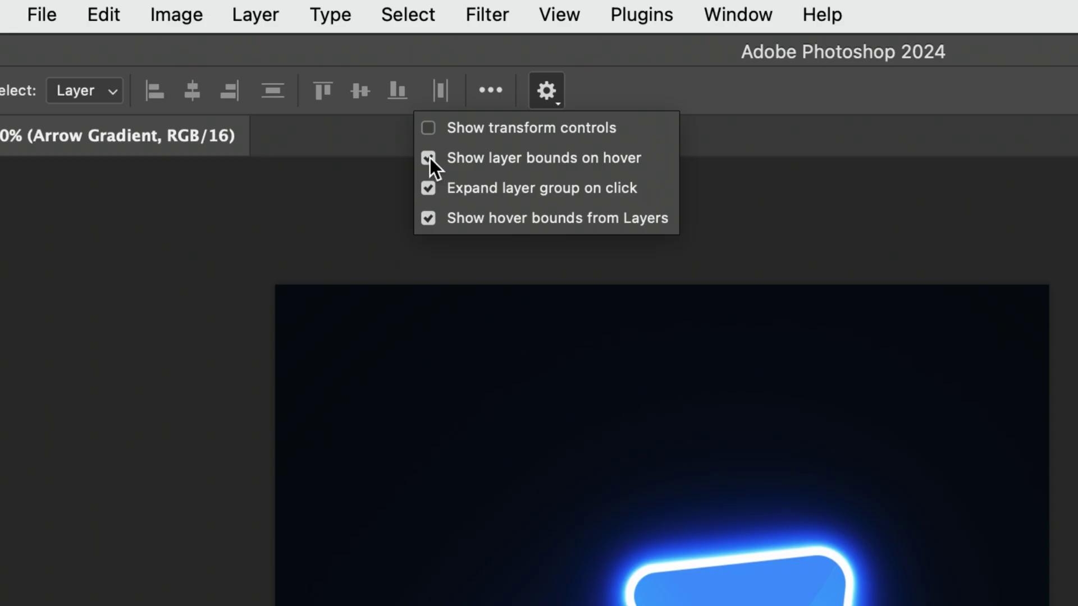
left_click(331, 81)
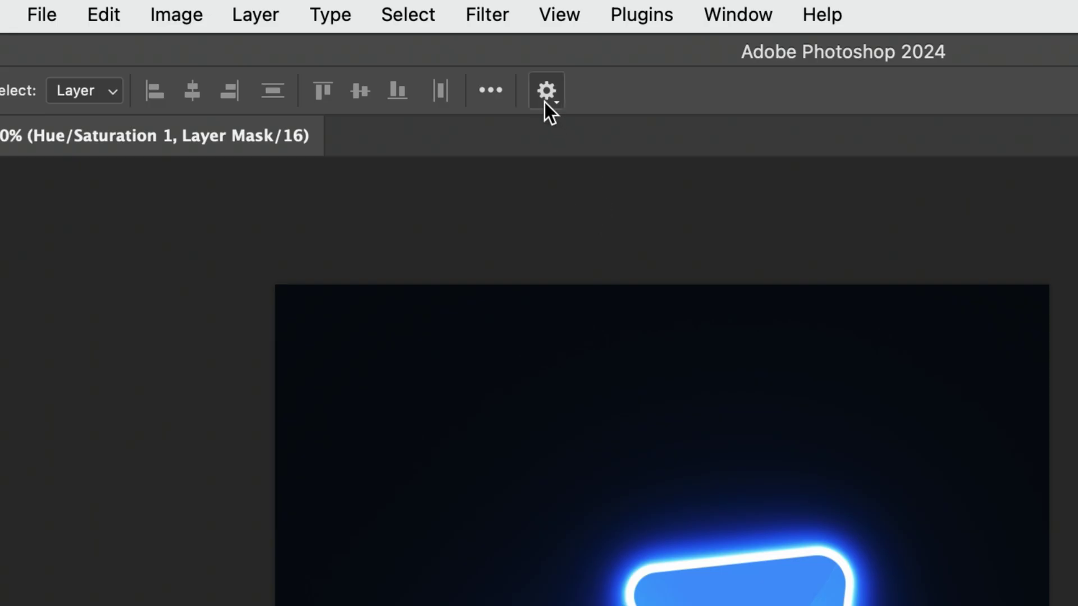
left_click(390, 48)
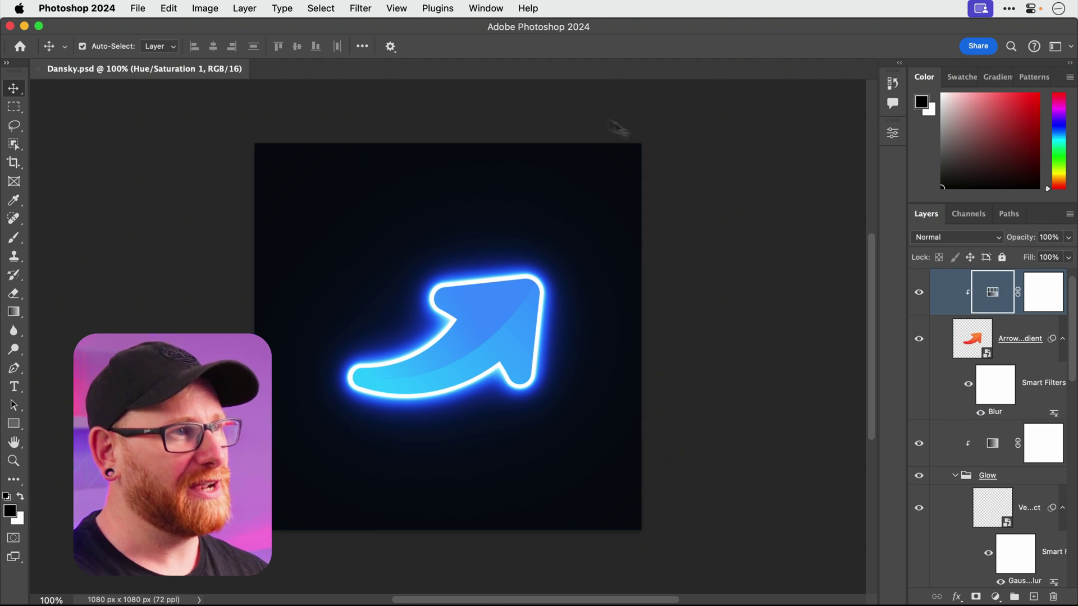
left_click(393, 47)
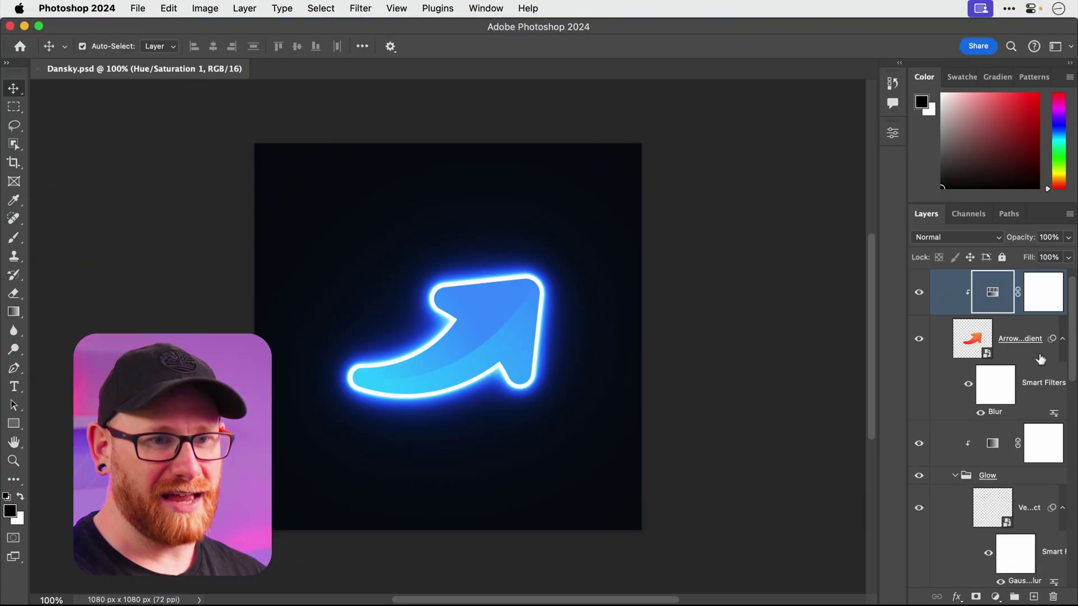
Stretch the Arrow Gradient layer with Free Transform, undo the stretch, and commit unchanged
left_click(1040, 360)
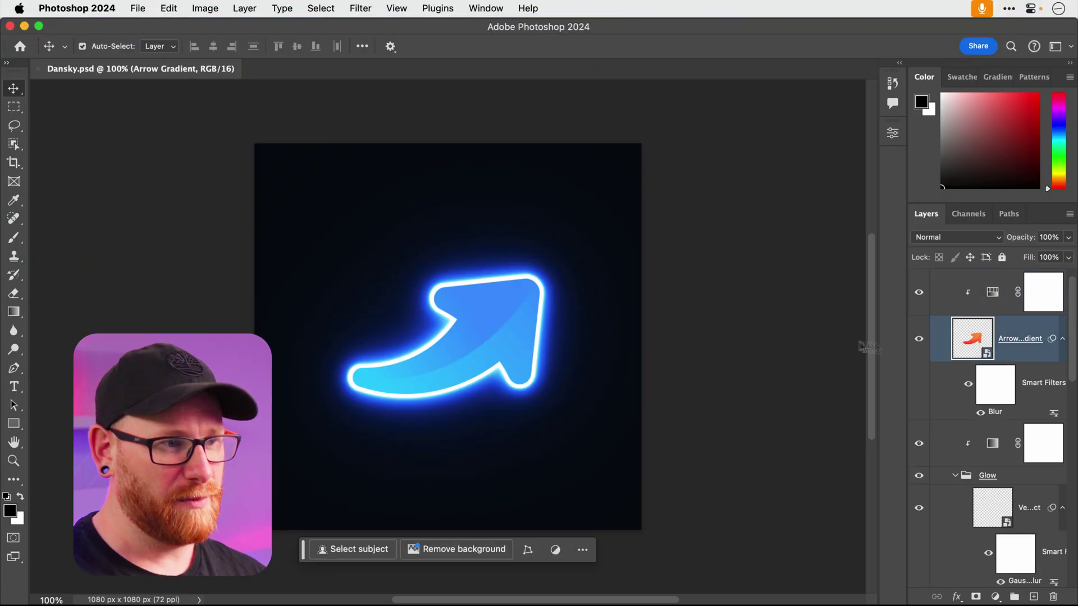
key("super+t")
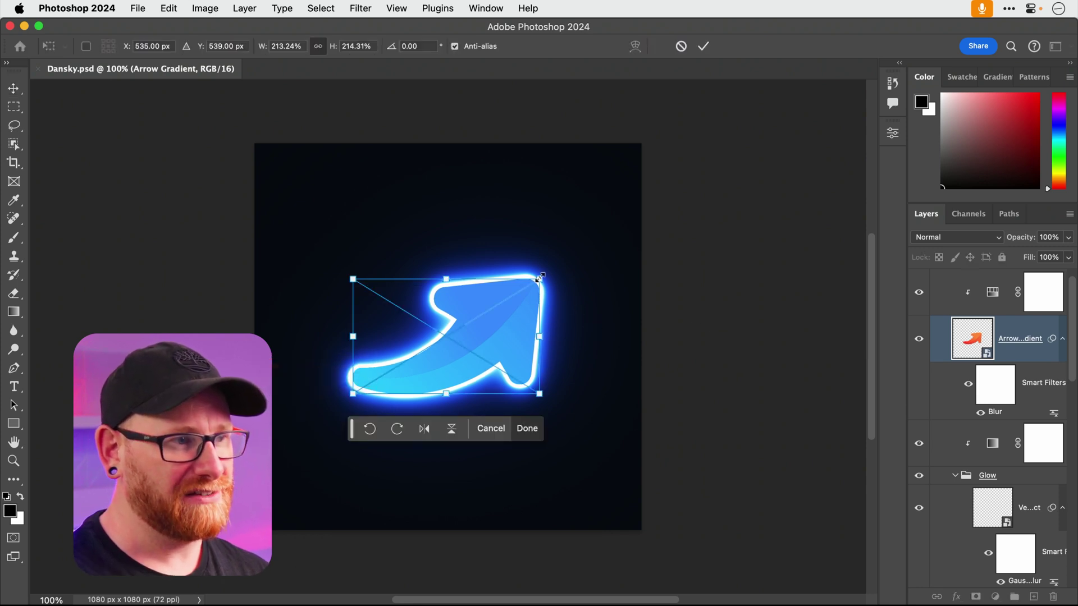
left_click_drag(541, 275, 478, 239)
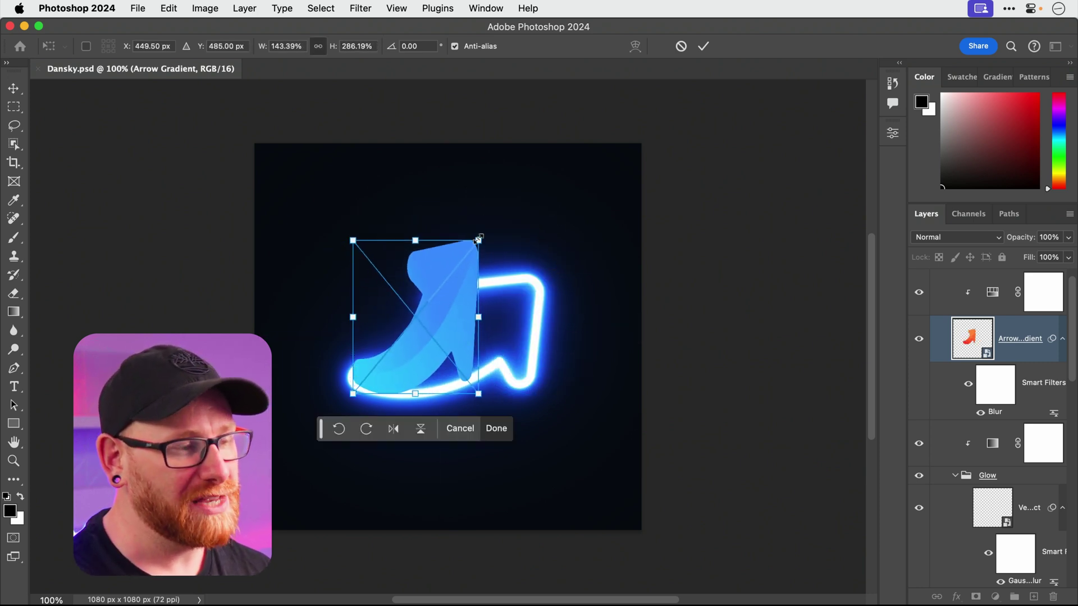
key("cmd+z")
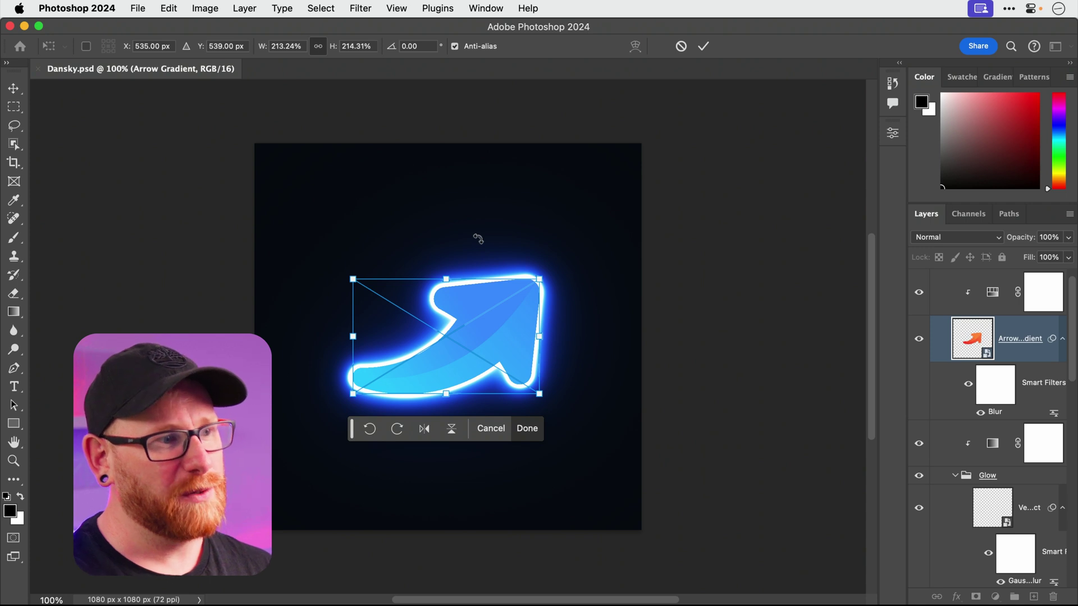
key("Return")
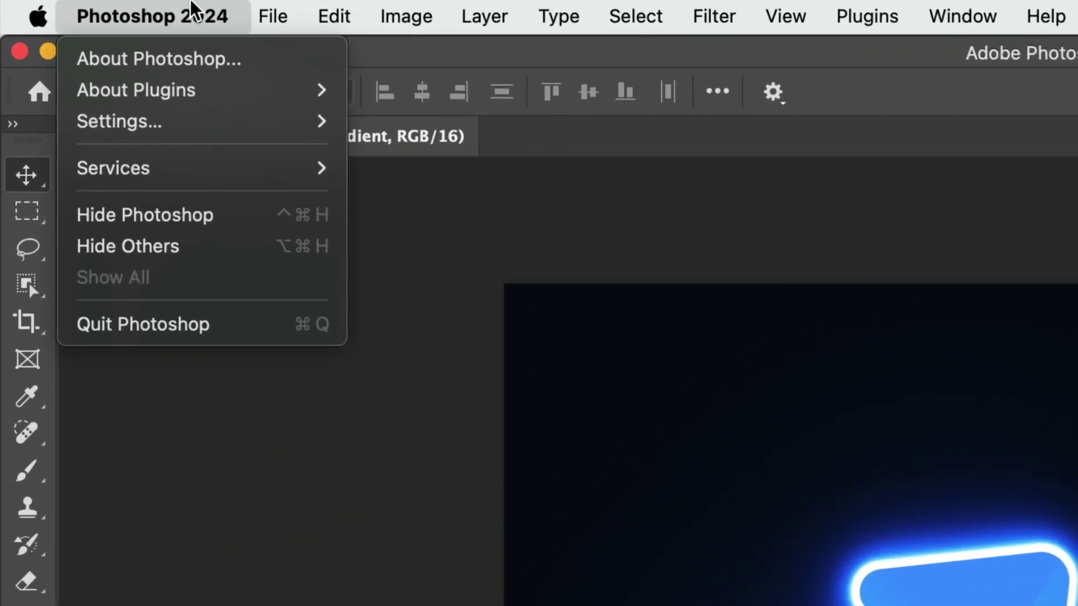
In General preferences, enable Legacy Free Transform and Legacy New Document Interface, and disable Auto show Home Screen
mouse_move(336, 10)
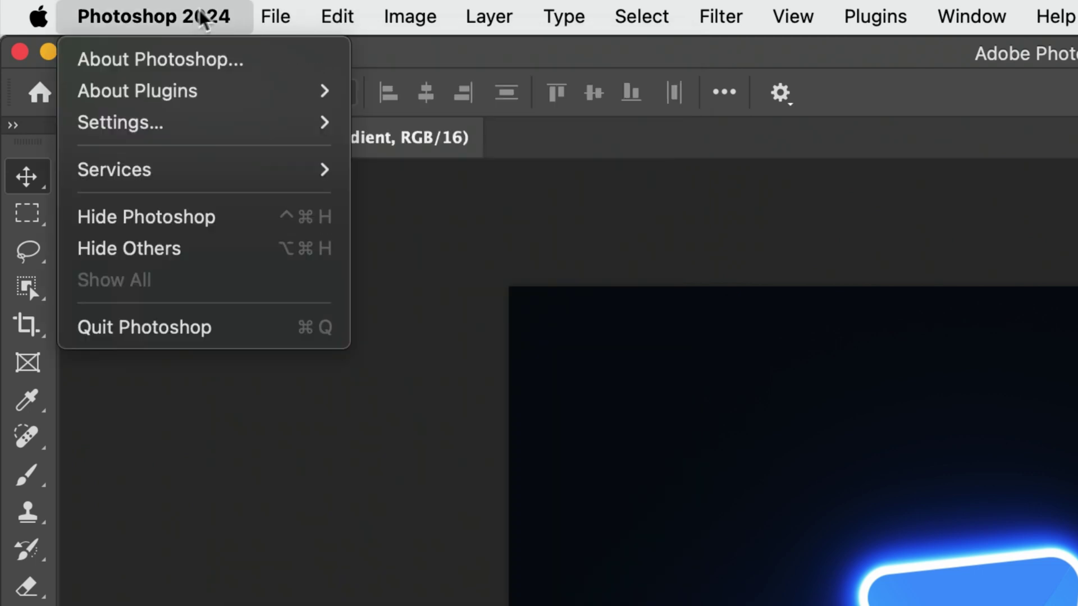
mouse_move(205, 129)
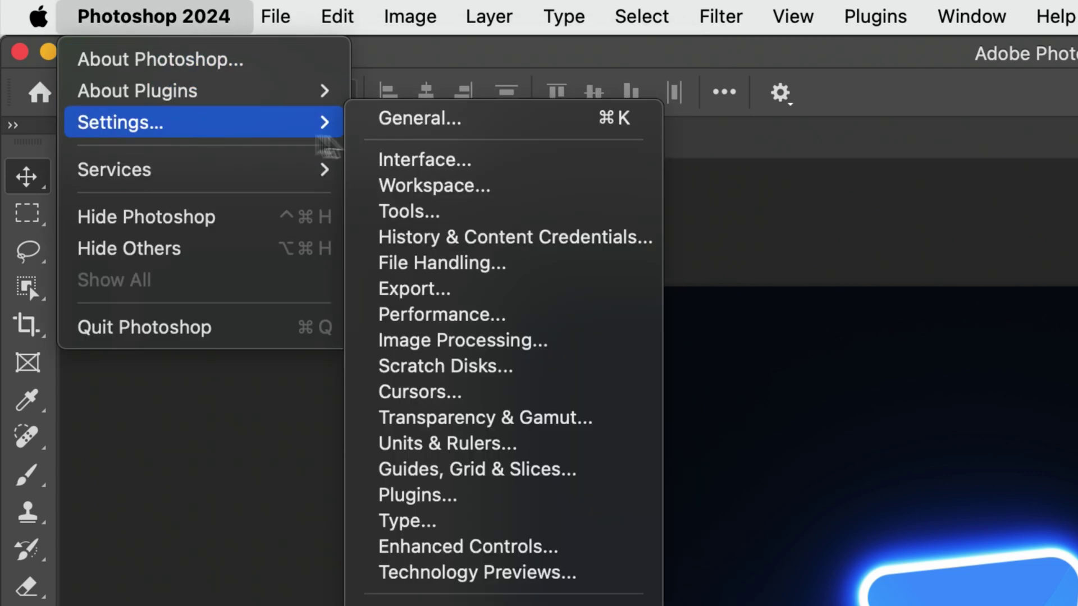
left_click(499, 132)
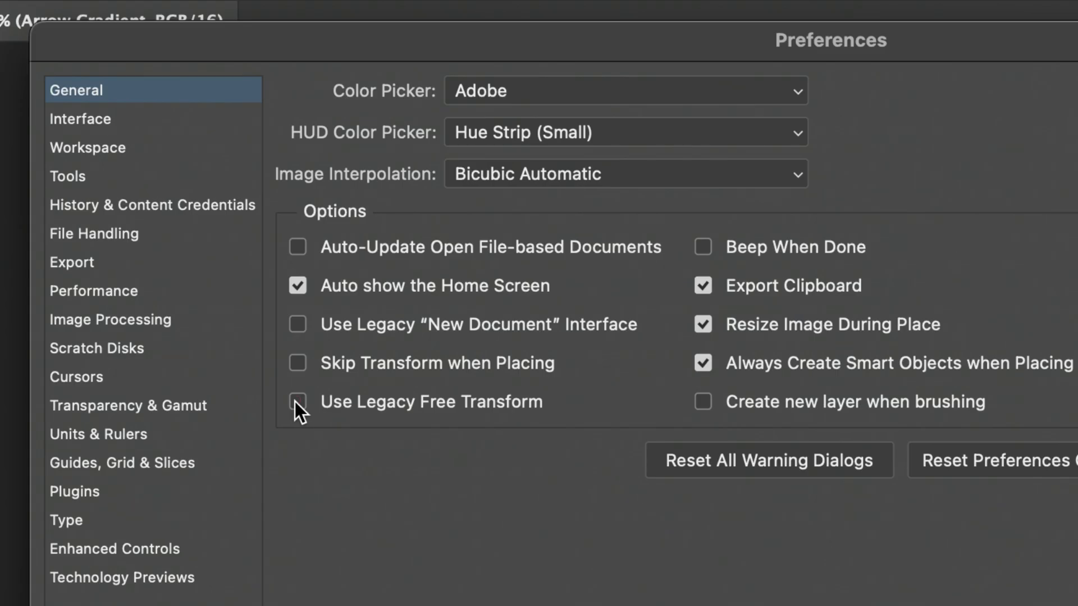
left_click(272, 258)
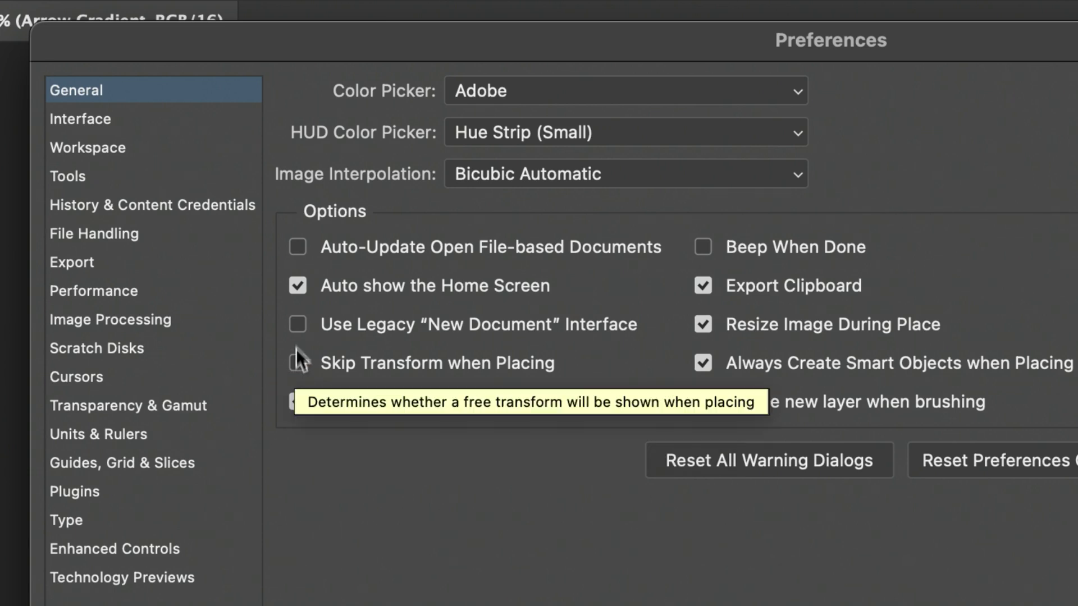
left_click(299, 284)
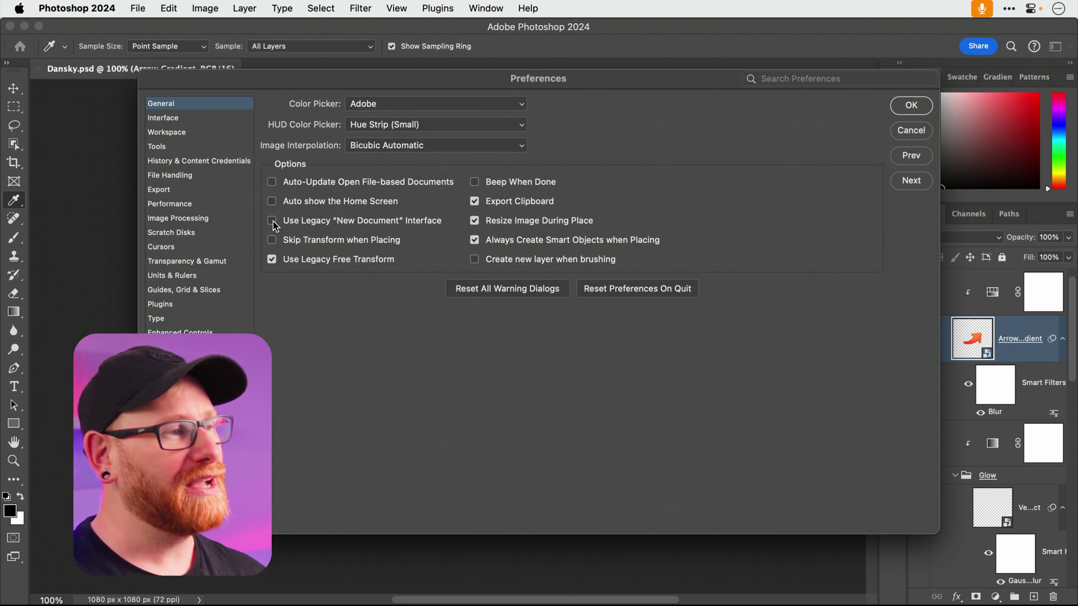
left_click(273, 221)
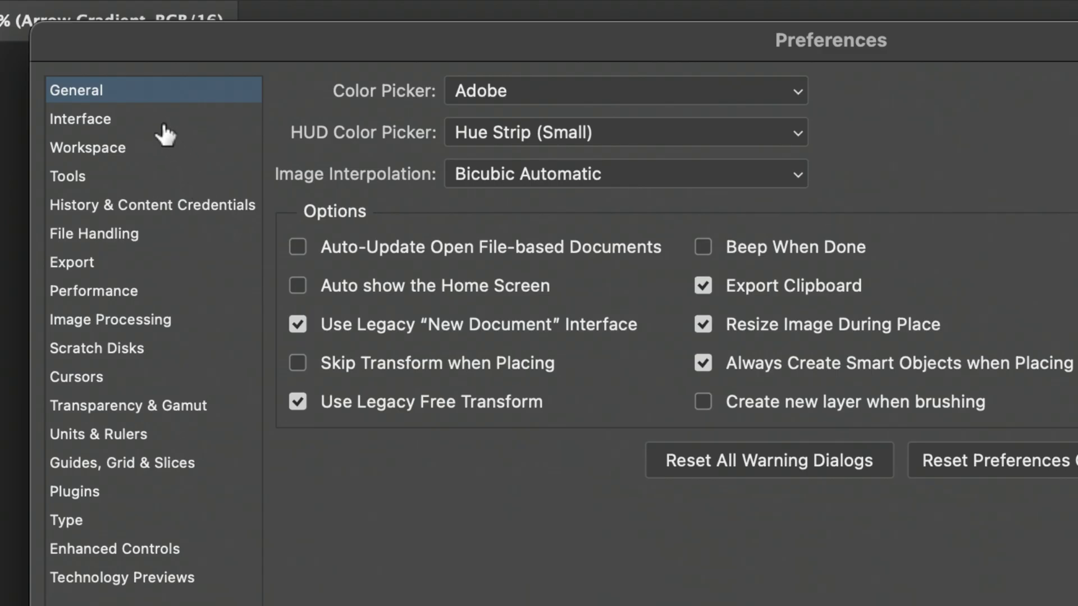
On the Interface page, preview the lightest theme, return to the darkest, and enable Neutral Color Mode
left_click(202, 119)
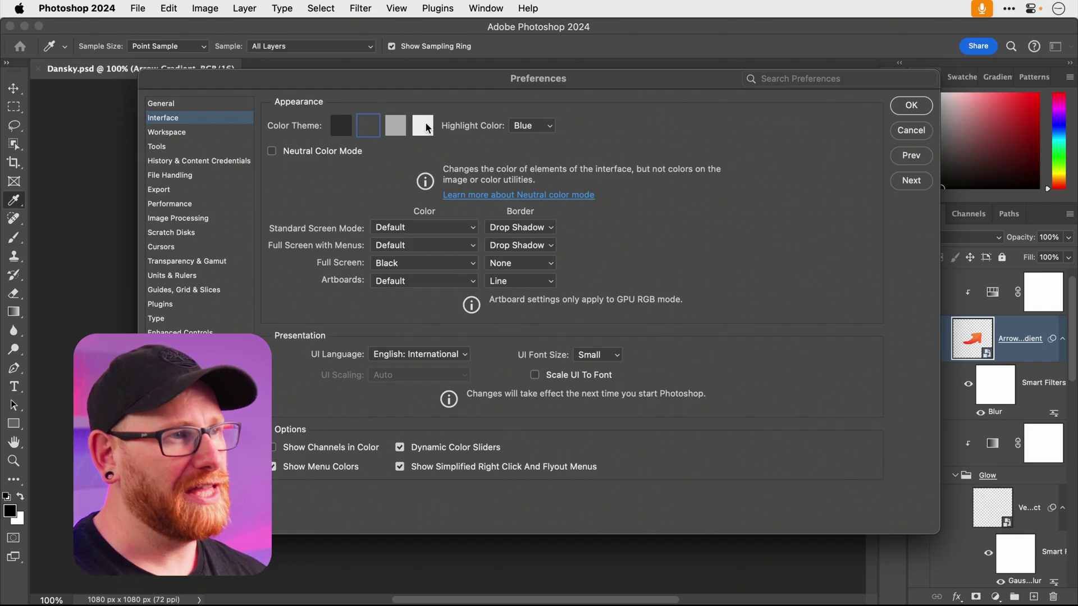
left_click(423, 125)
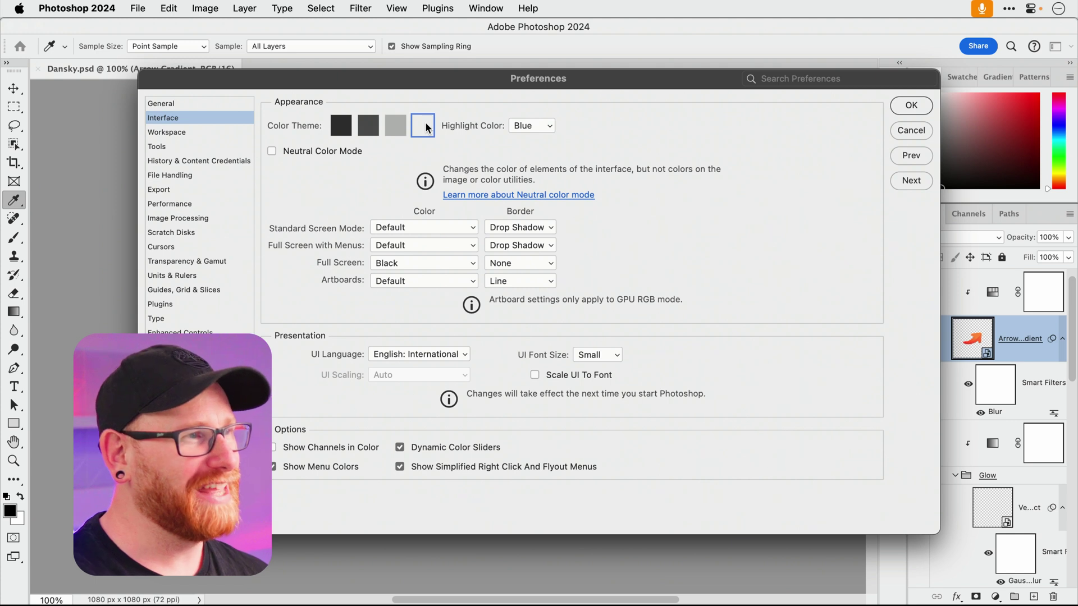
left_click(342, 125)
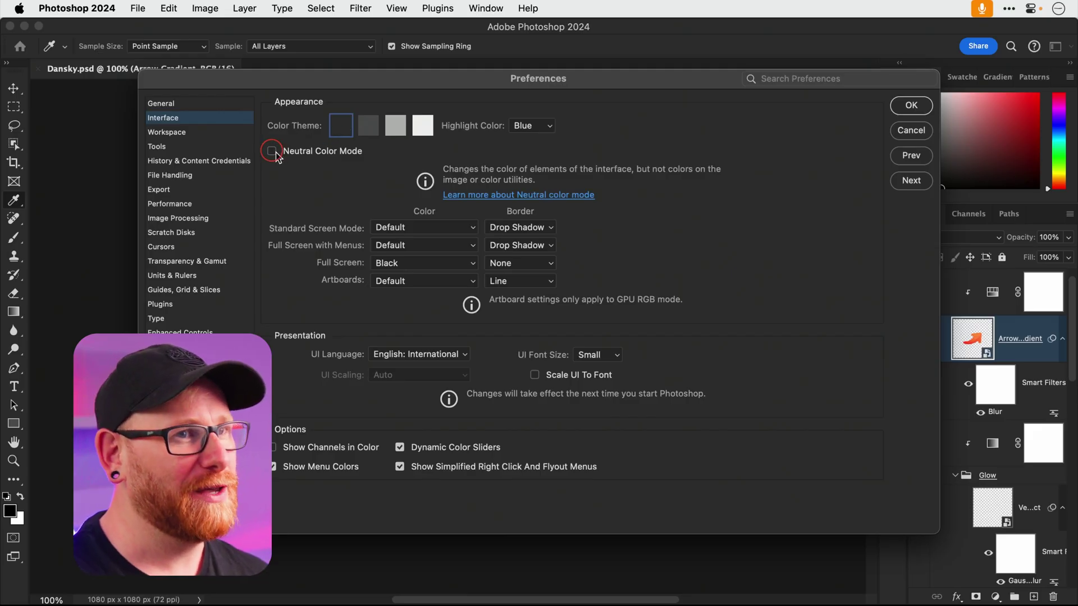
left_click(274, 153)
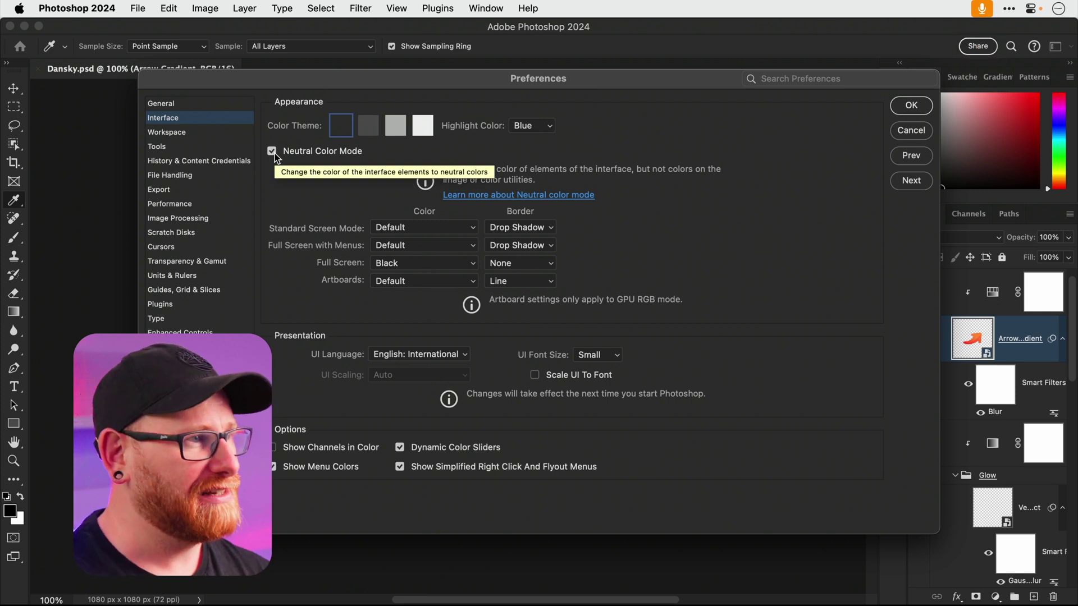
Review the Tools preferences, then close the Preferences dialog
left_click(185, 132)
left_click(196, 148)
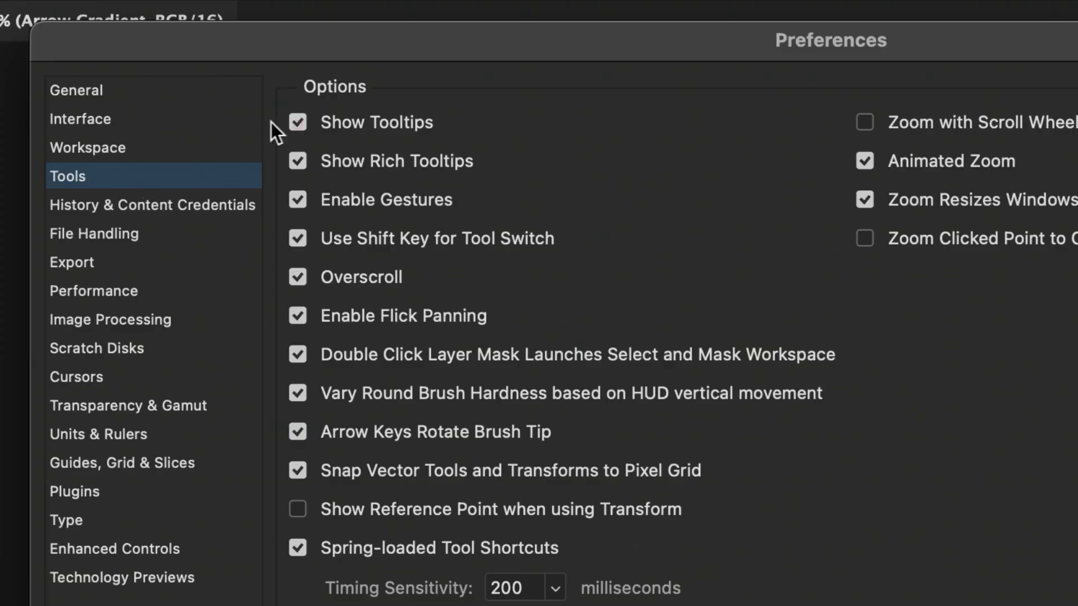
left_click(293, 121)
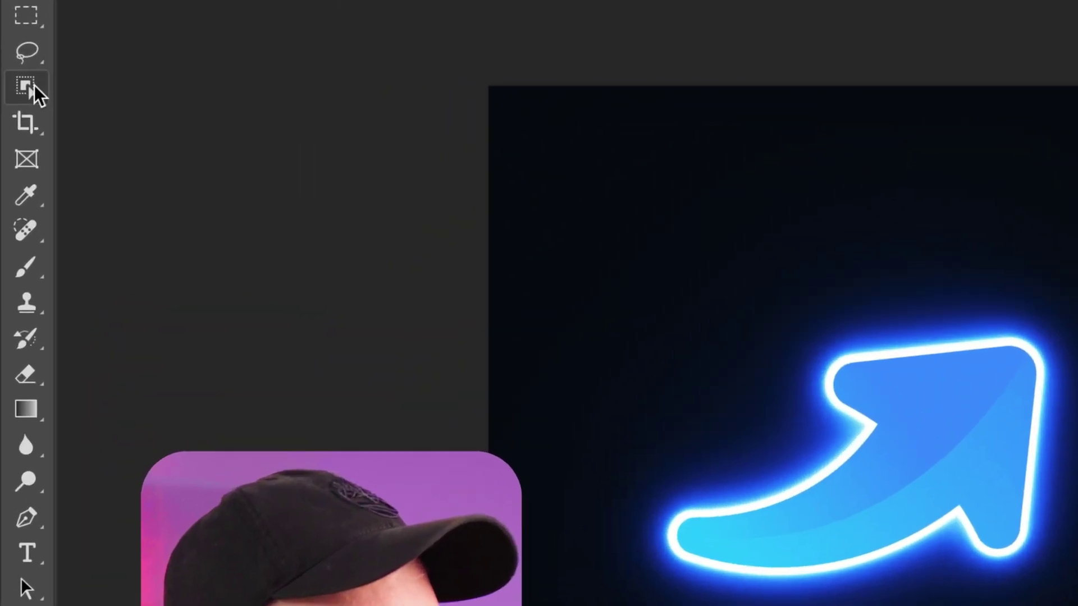
Bring up the Move tool's rich tooltip with its preview video in the toolbar
mouse_move(34, 85)
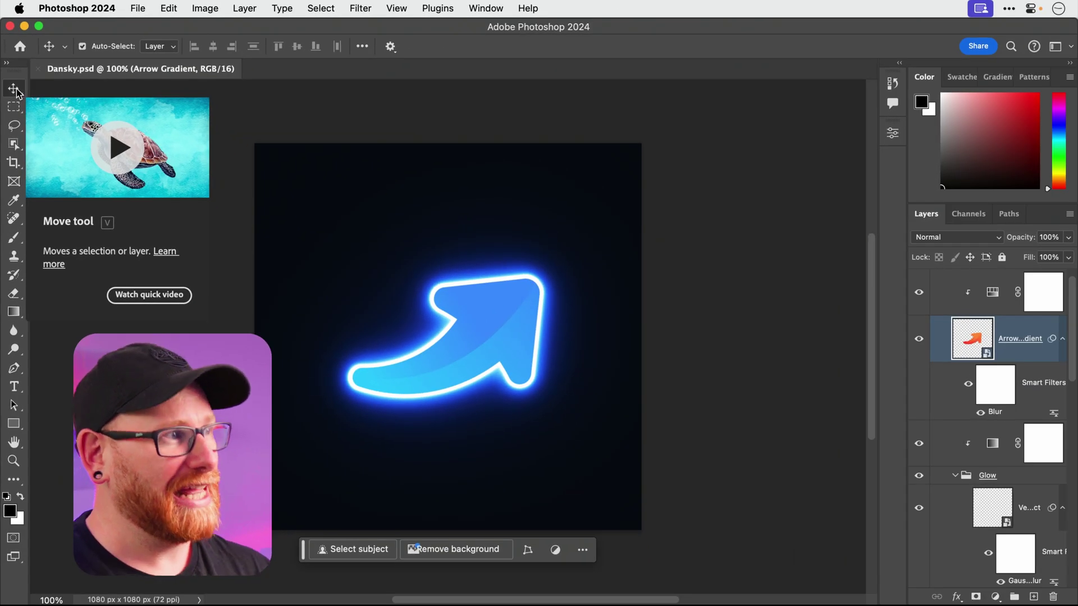
Open Settings > General and switch to the Tools preferences page
left_click(84, 9)
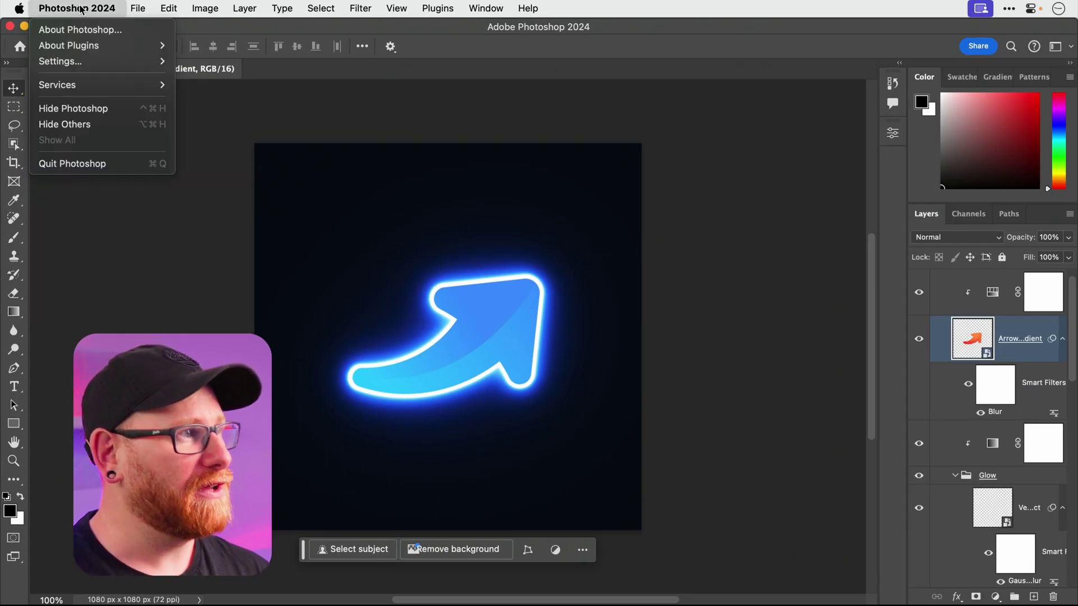
mouse_move(113, 62)
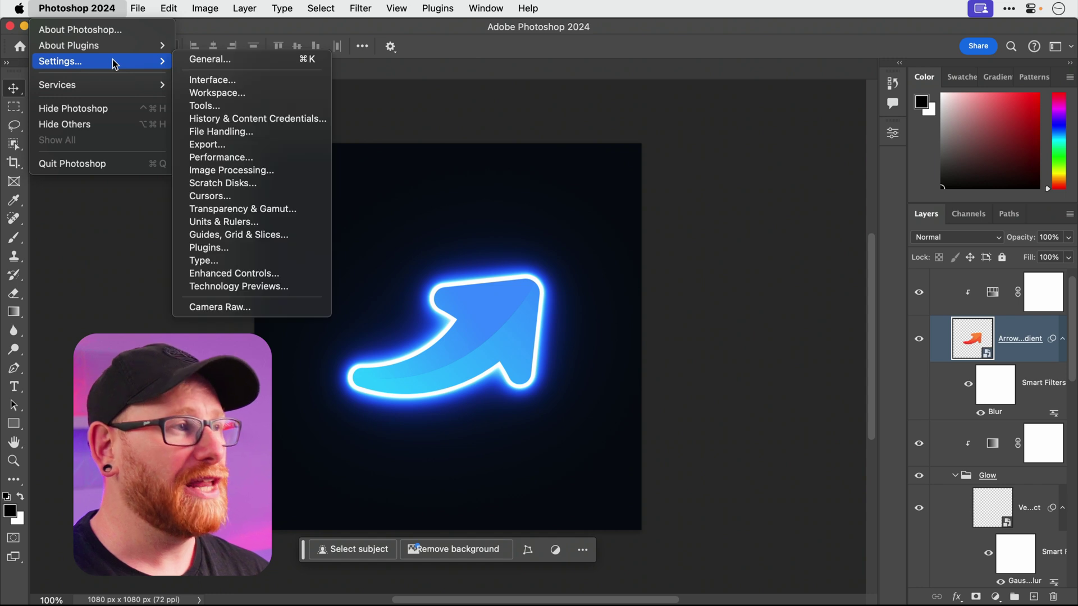
left_click(197, 59)
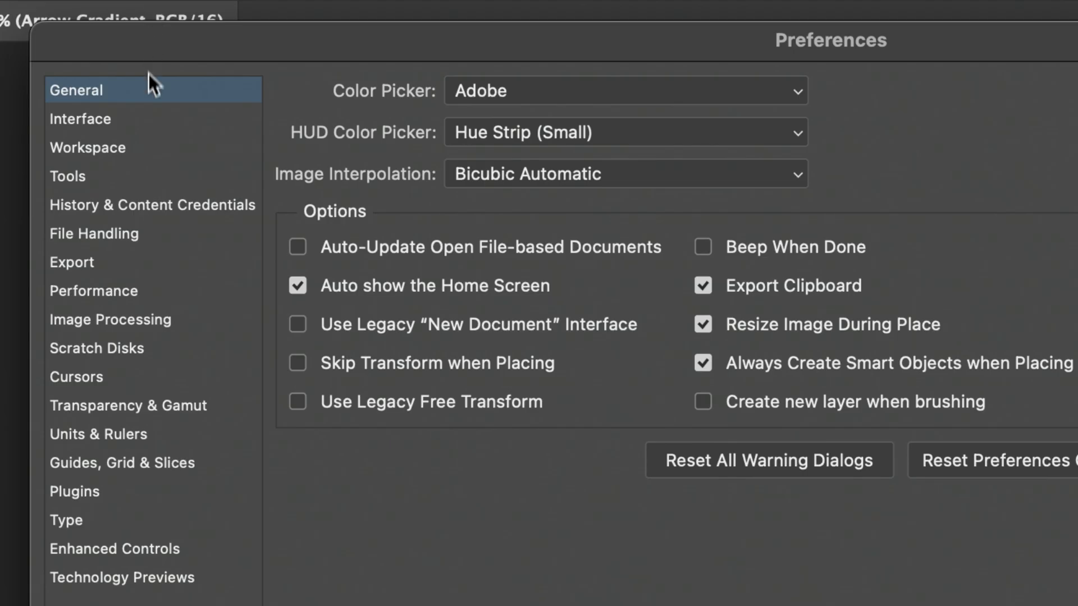
left_click(155, 179)
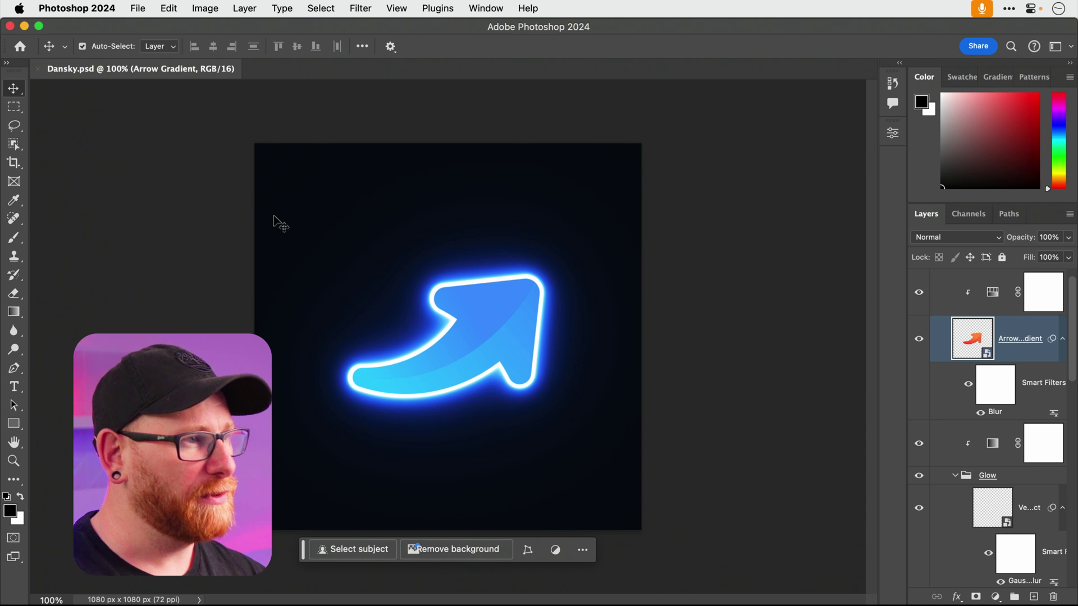
Zoom in on the arrow and pan around it with Space-drag
key("space")
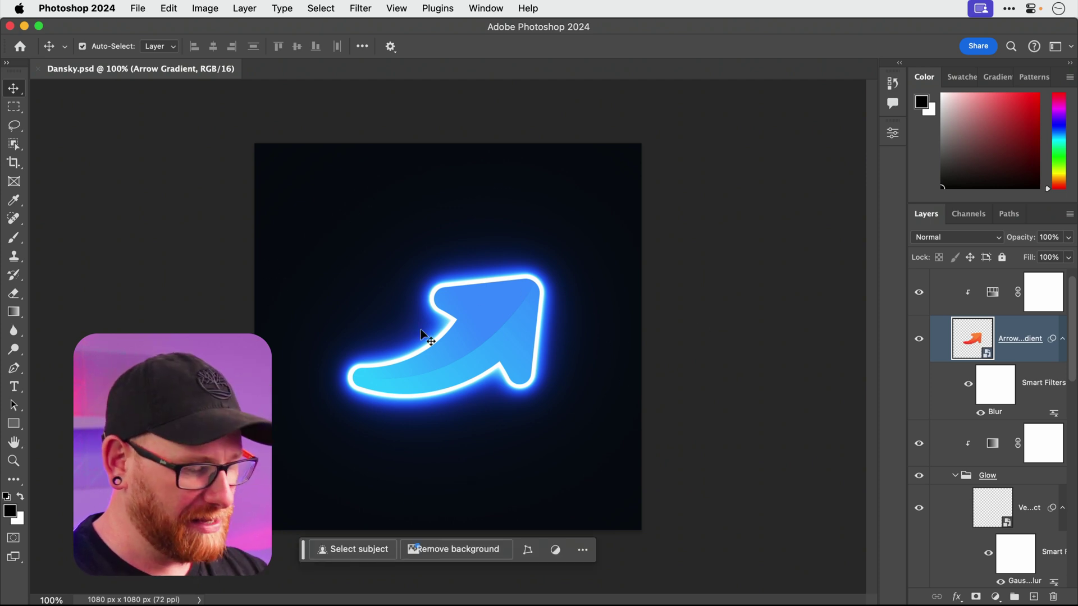
scroll(427, 337, "up", 5)
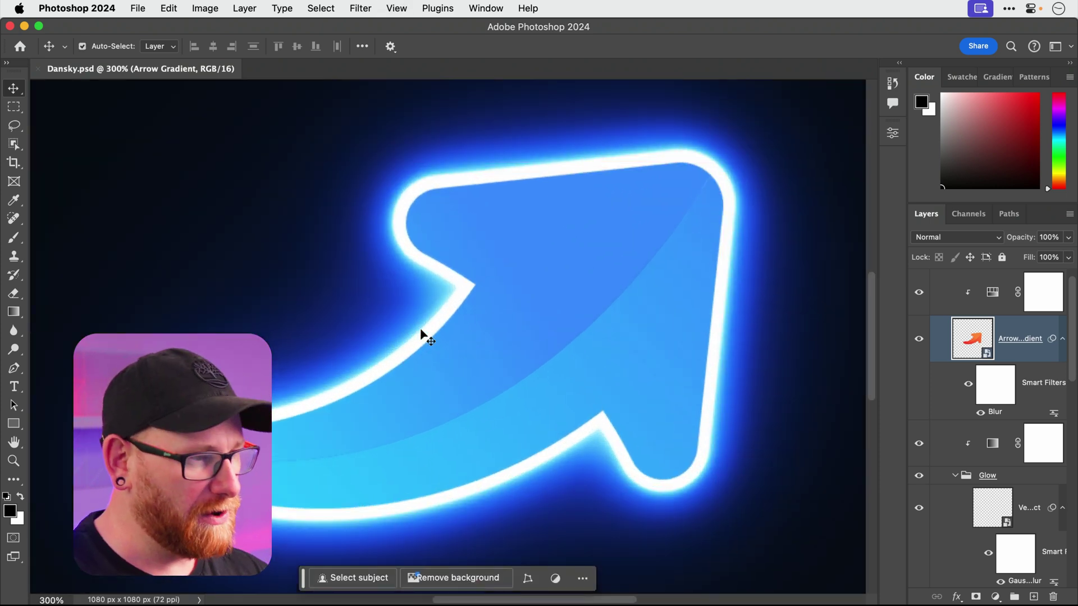
left_click_drag(421, 332, 599, 389)
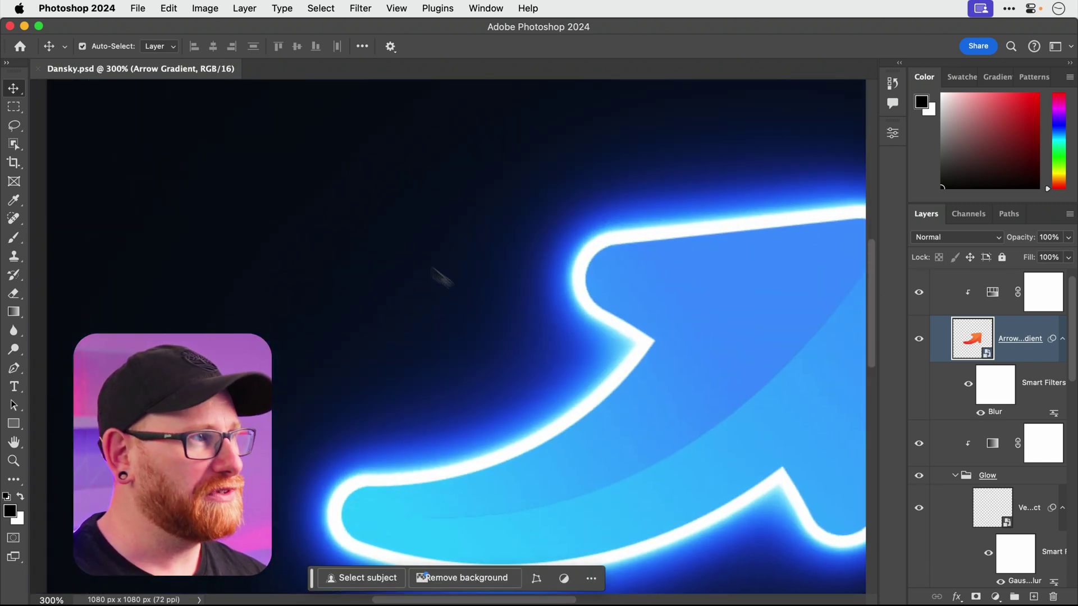
Visit the Tools preferences, close them, and pan across the canvas again to test panning
left_click(77, 8)
left_click(202, 97)
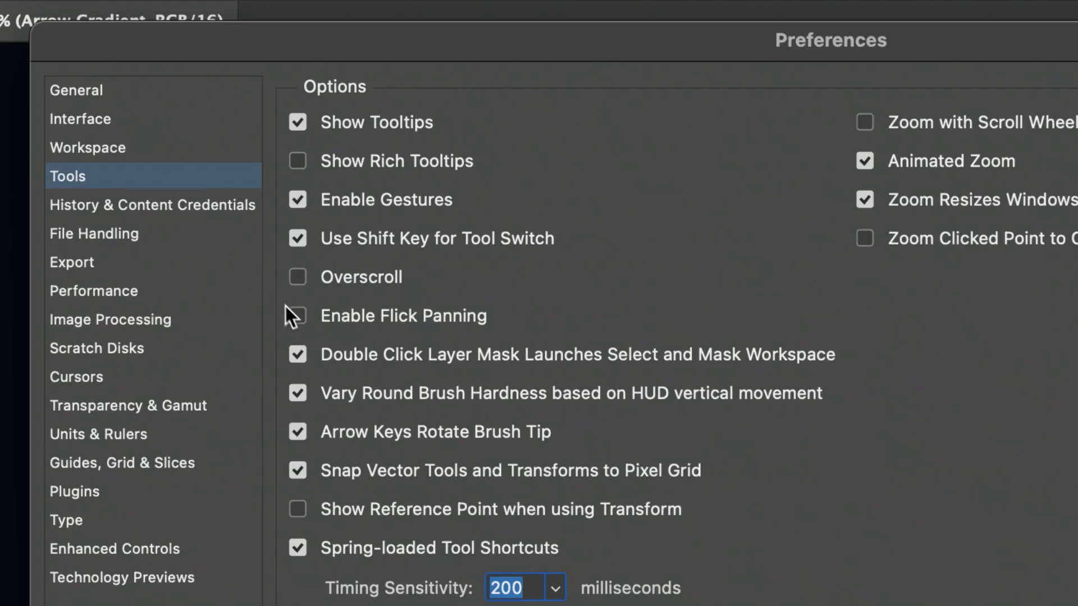
key("Return")
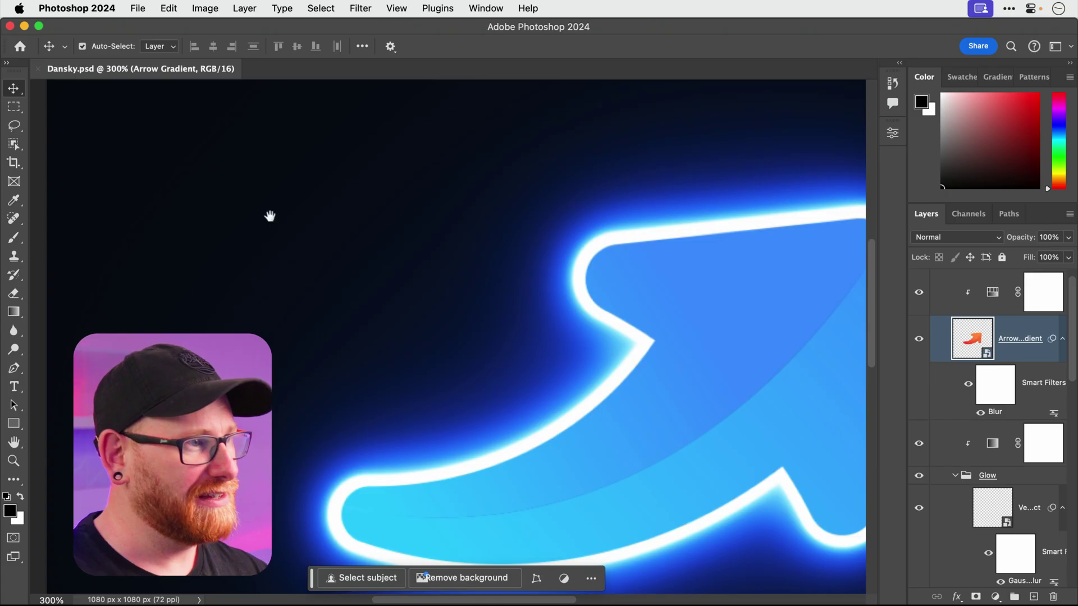
left_click_drag(270, 216, 430, 294)
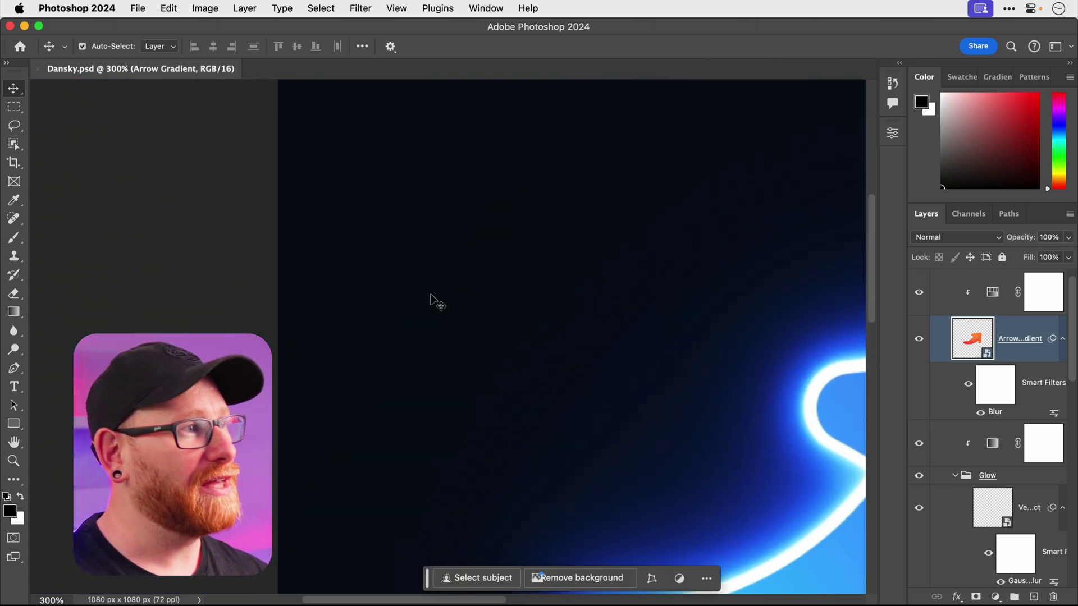
left_click(85, 8)
mouse_move(124, 62)
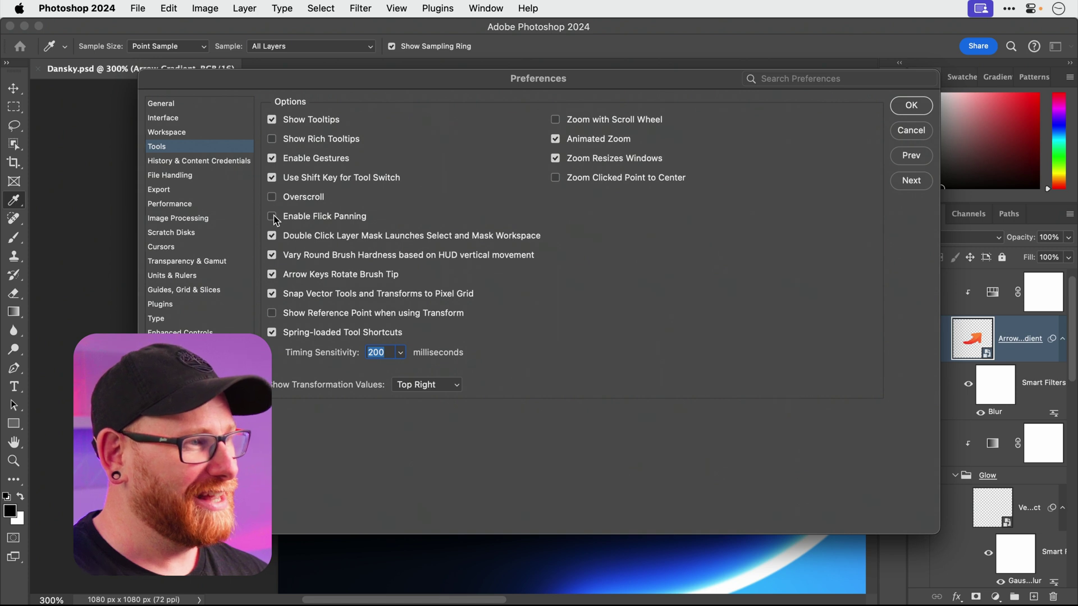
Check Overscroll and uncheck Spring-loaded Tool Shortcuts on the Tools page
left_click(272, 197)
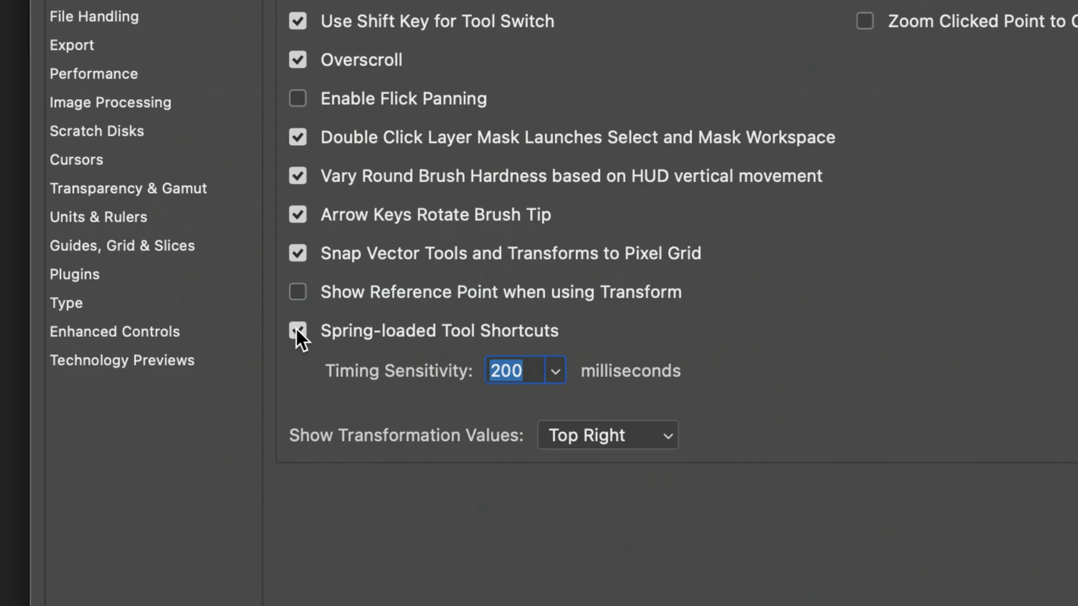
left_click(297, 330)
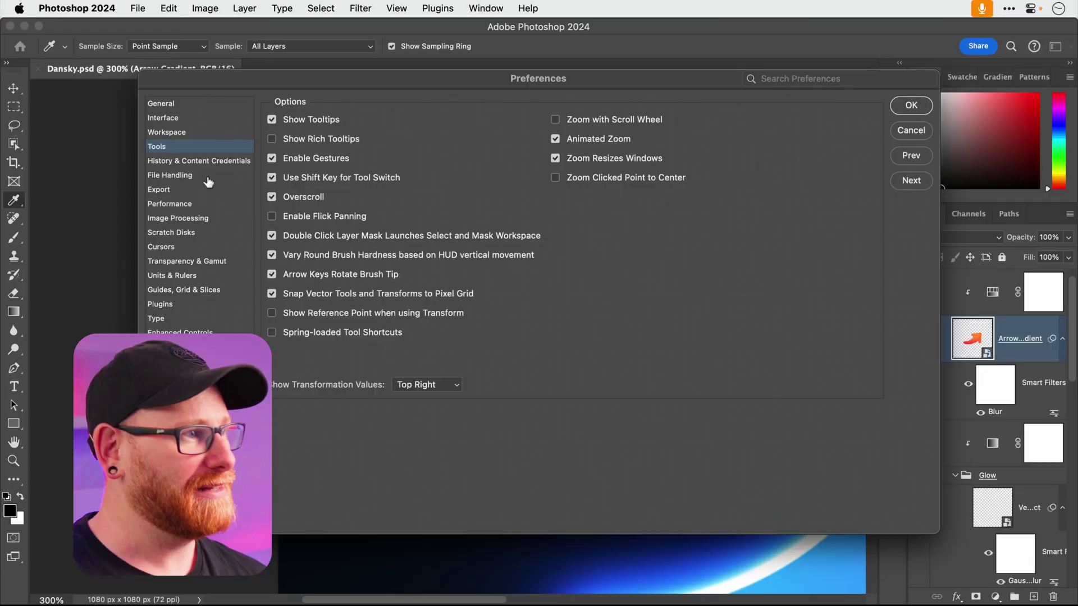
On the File Handling page, keep Default File Location set to On your computer
left_click(208, 177)
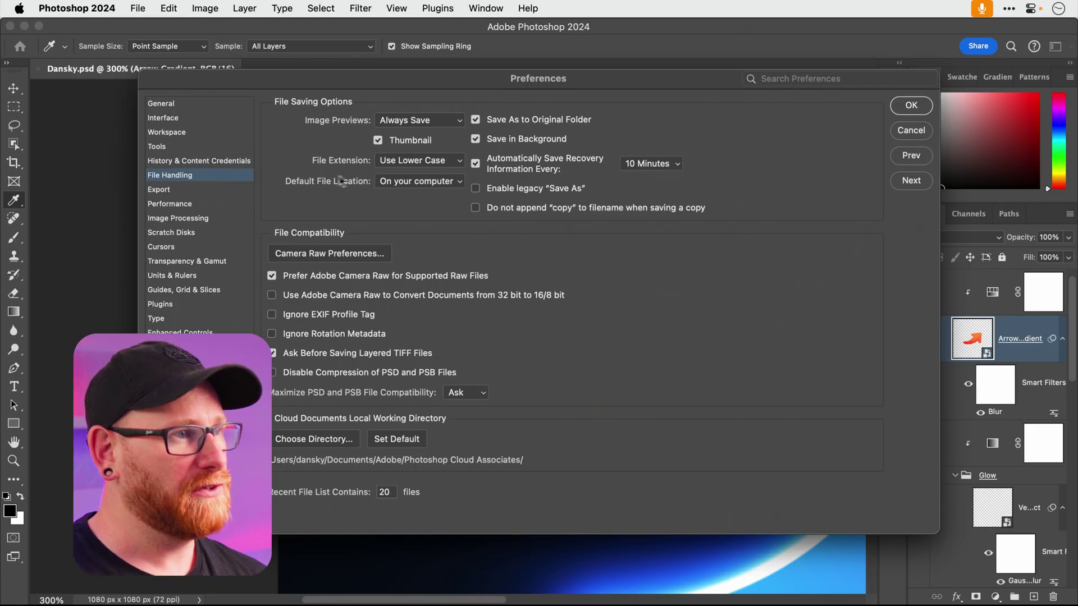
left_click(396, 181)
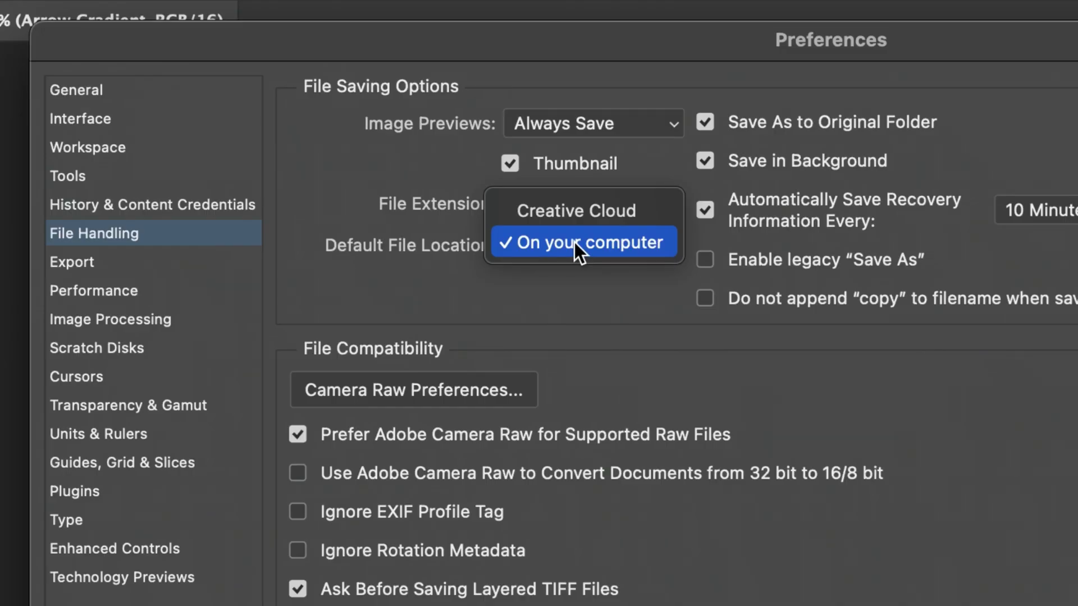
left_click(575, 241)
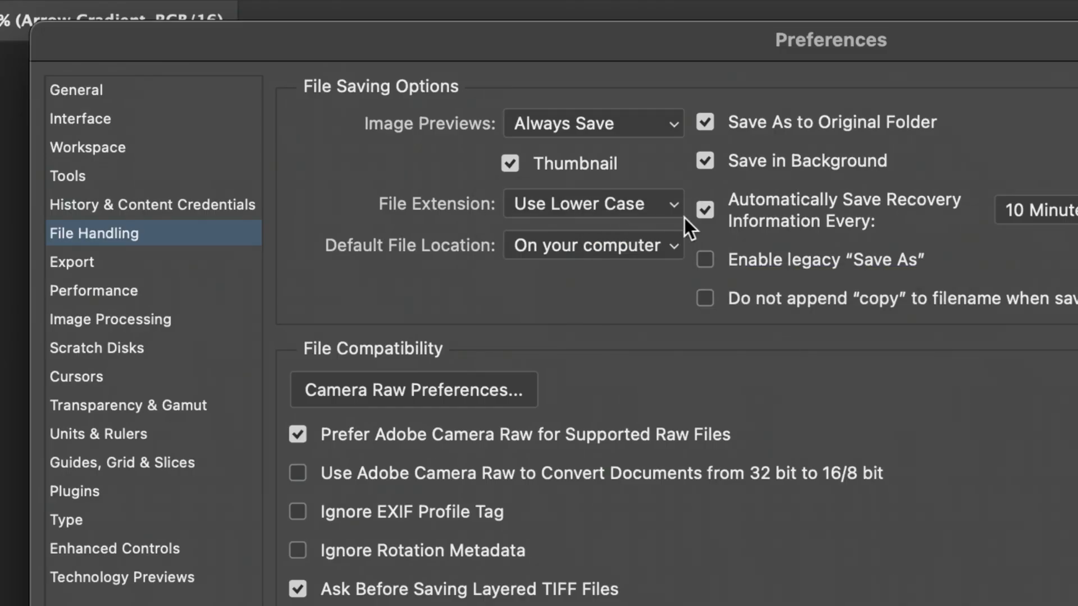
left_click(702, 210)
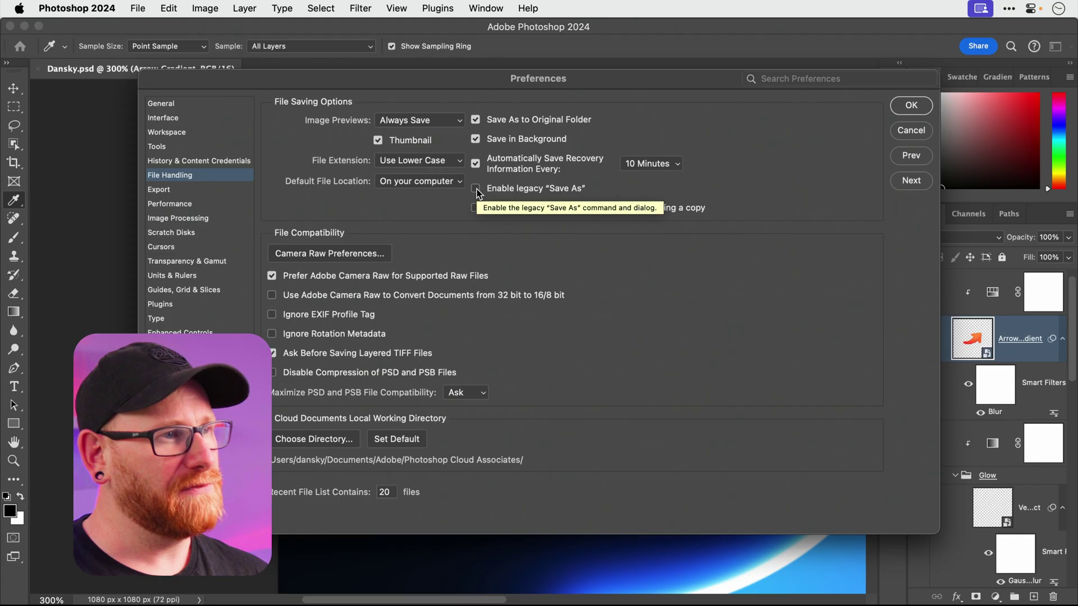
Close Preferences and review the File > Save As Format list, keeping Photoshop format
key("Return")
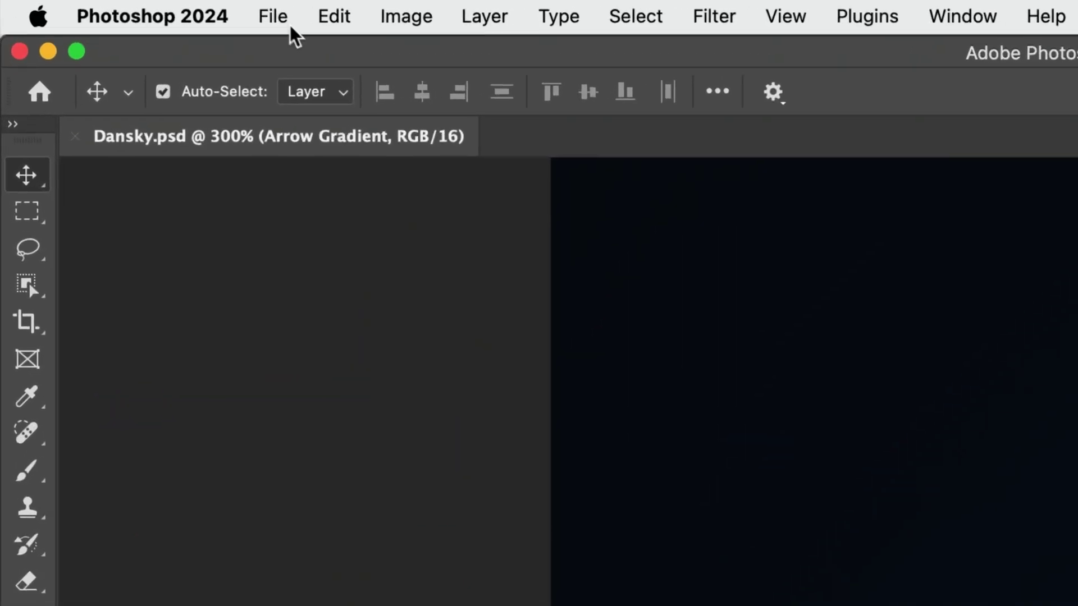
left_click(284, 20)
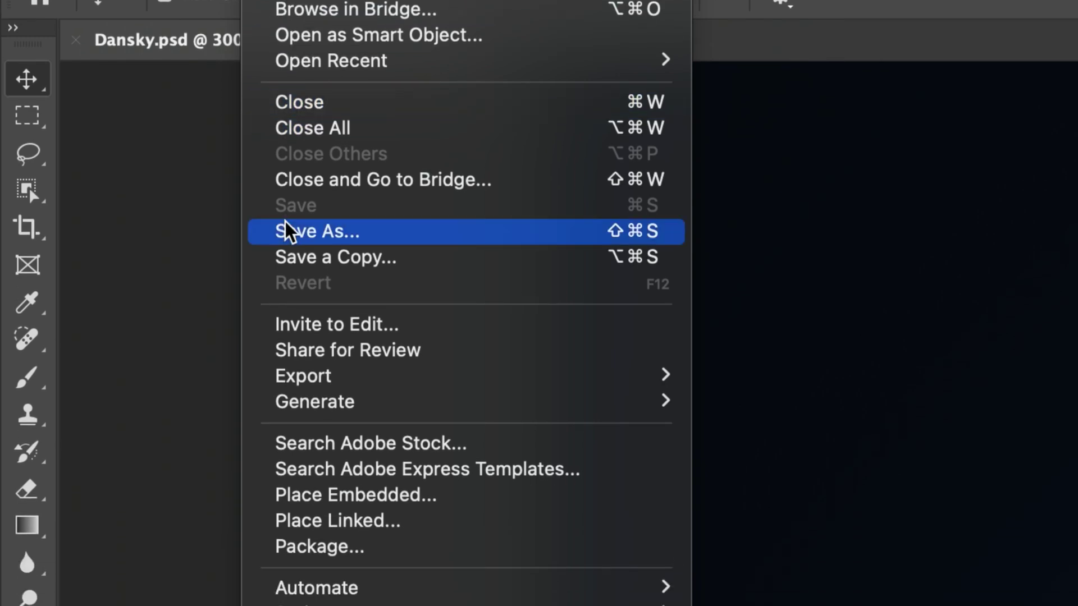
left_click(286, 231)
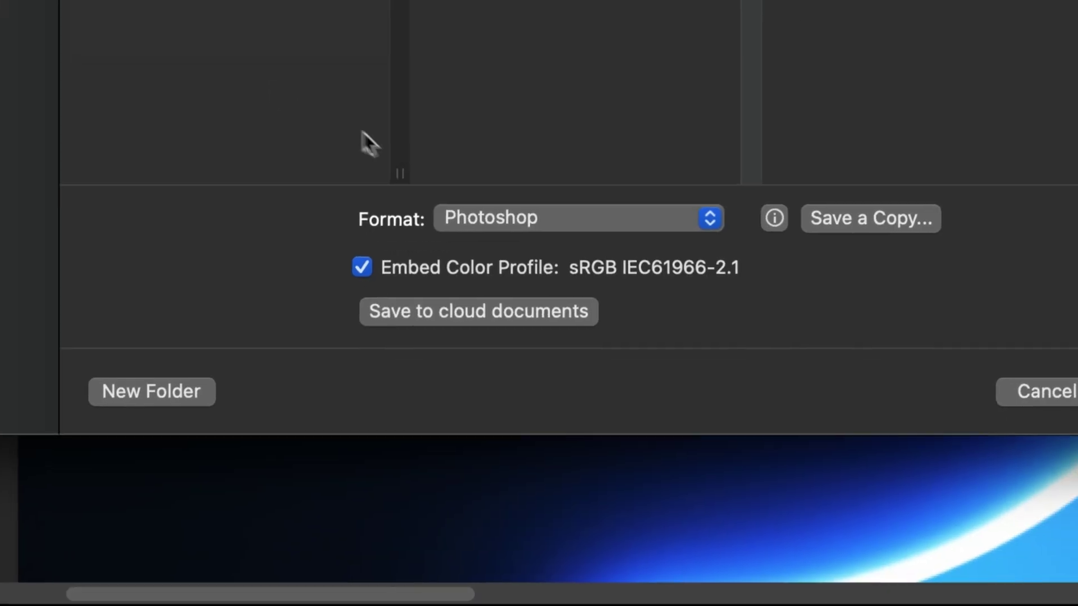
left_click(499, 214)
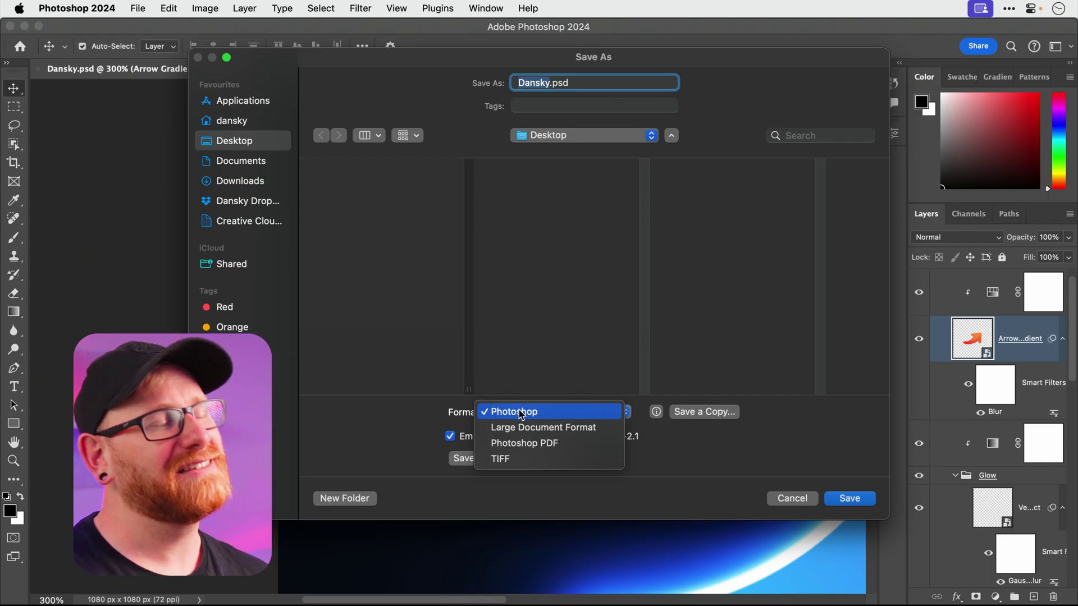
left_click(520, 415)
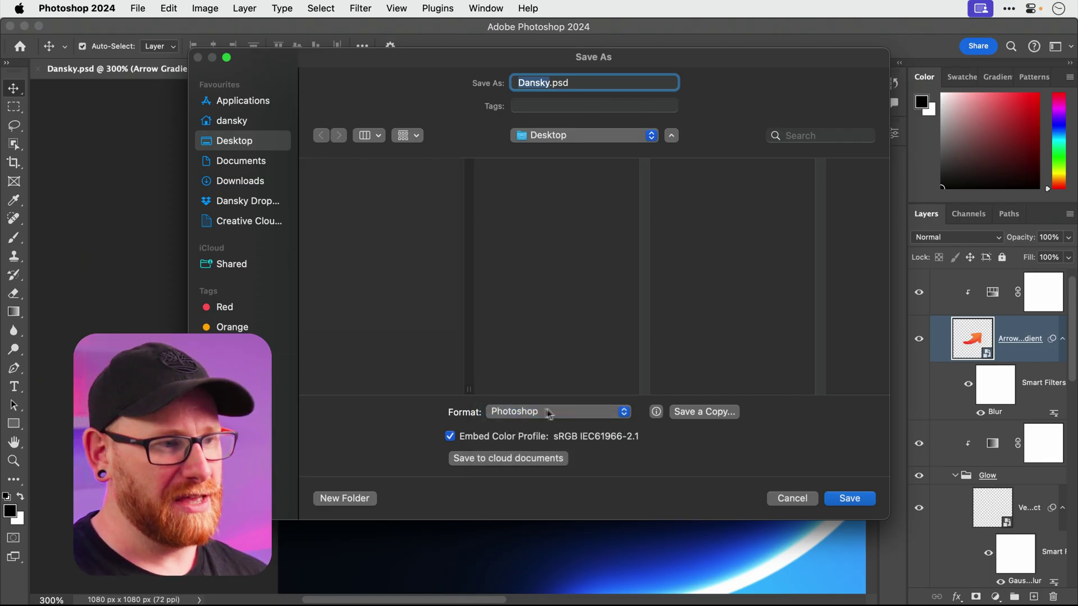
Switch to Save a Copy, review its fuller Format list, then cancel the save
left_click(676, 412)
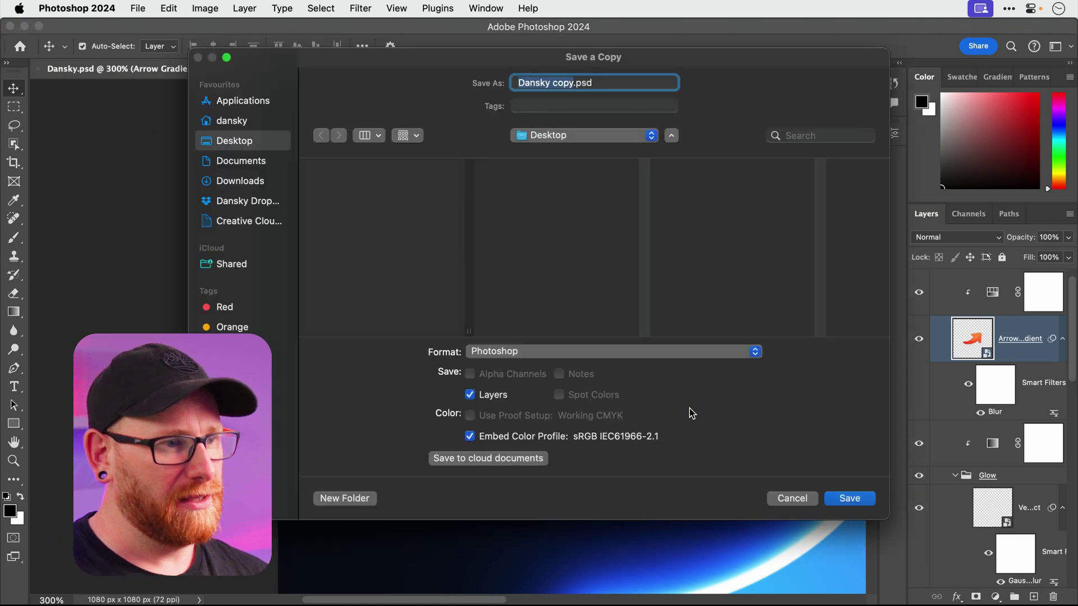
left_click(628, 353)
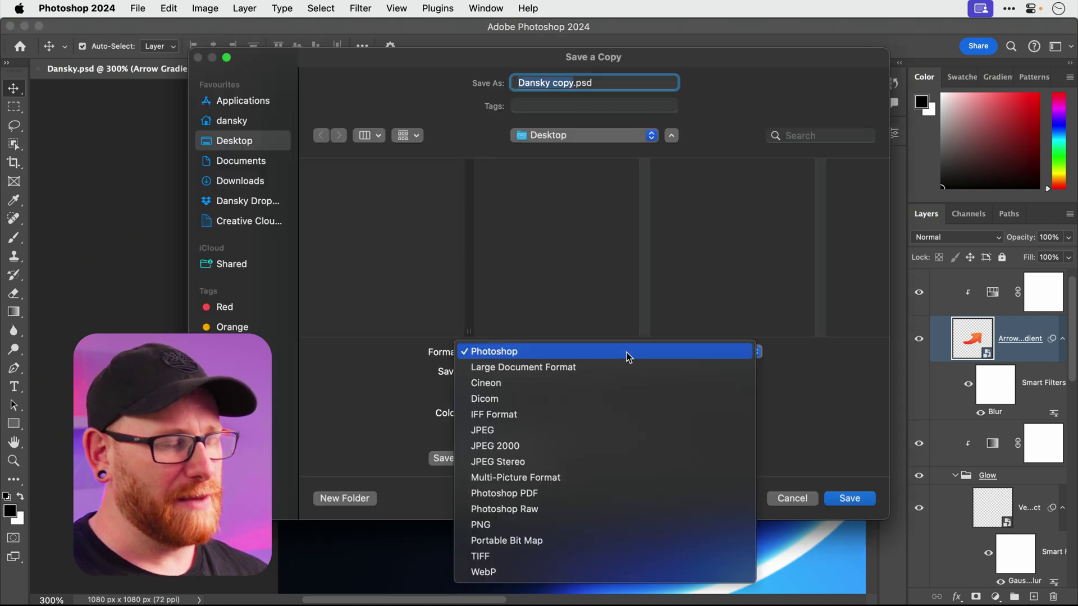
left_click(628, 357)
key("Escape")
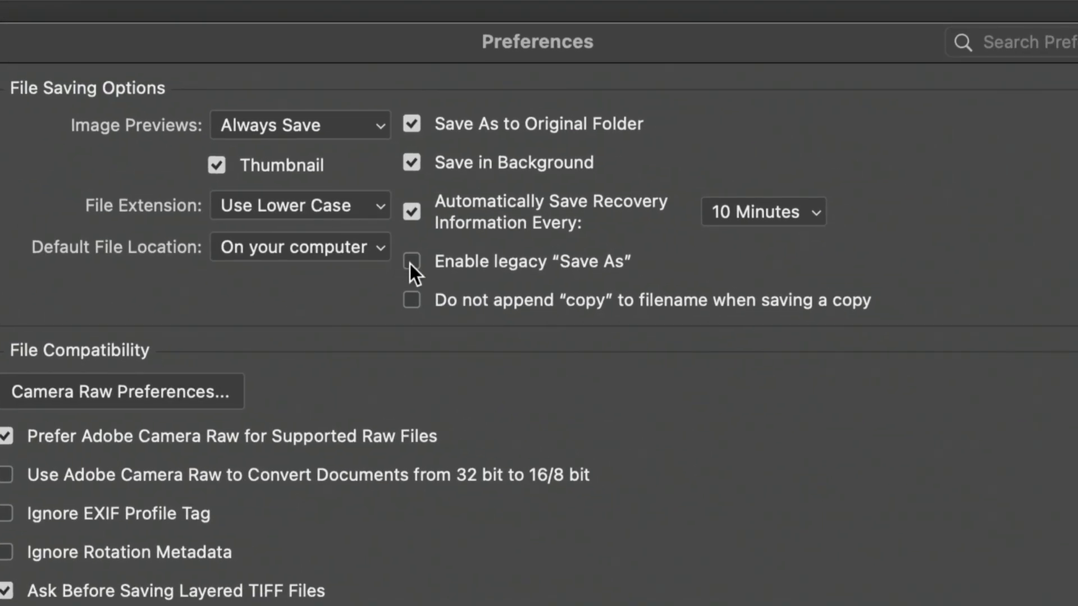
Enable legacy "Save As", accept the warning, and confirm File > Save As now lists every format
left_click(412, 262)
key("Return")
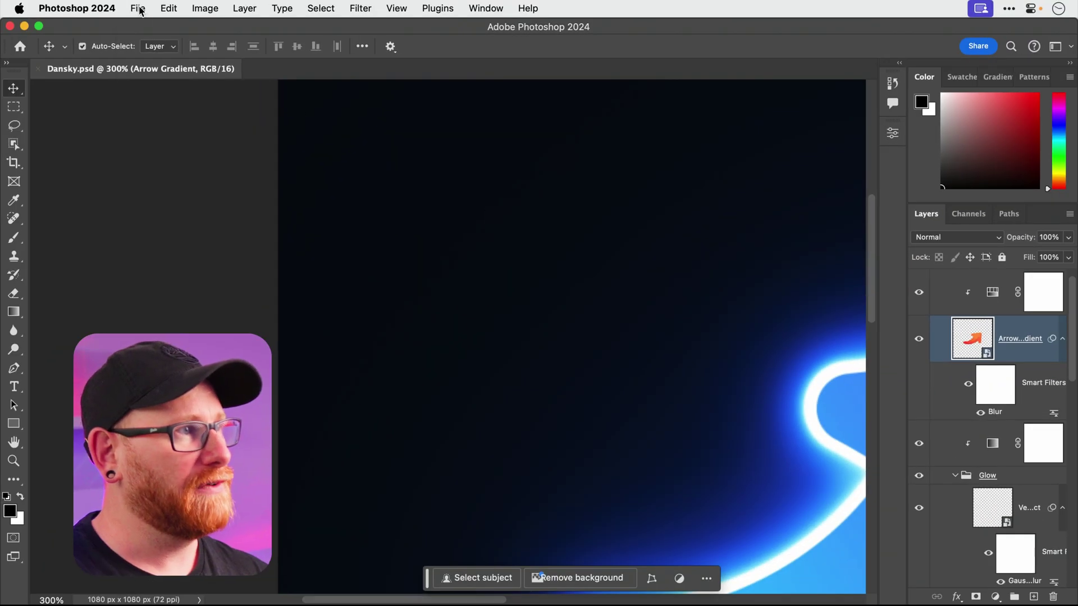
left_click(137, 8)
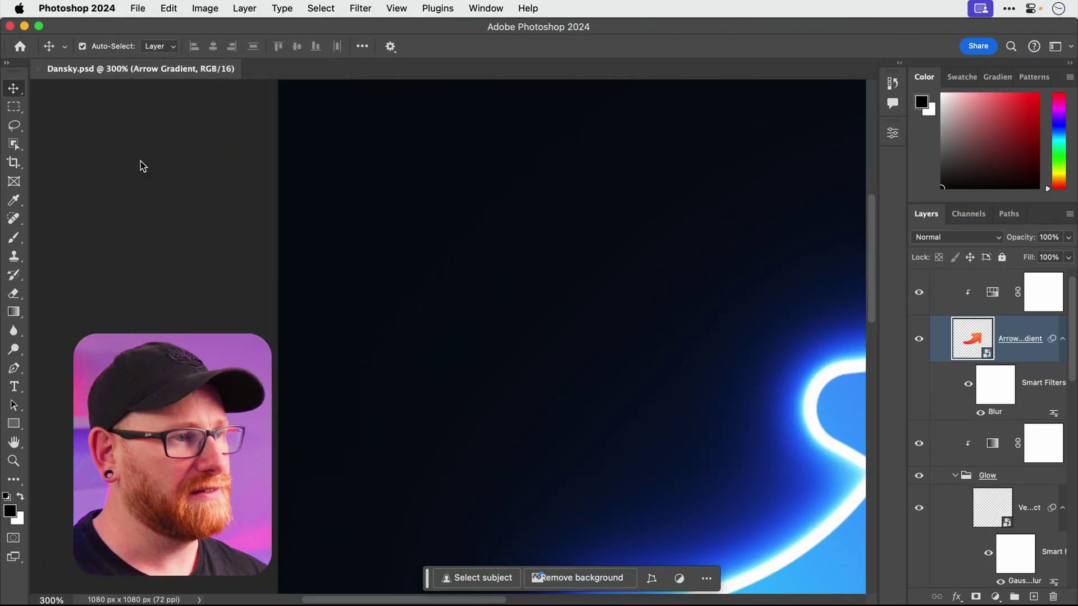
left_click(141, 165)
left_click(546, 315)
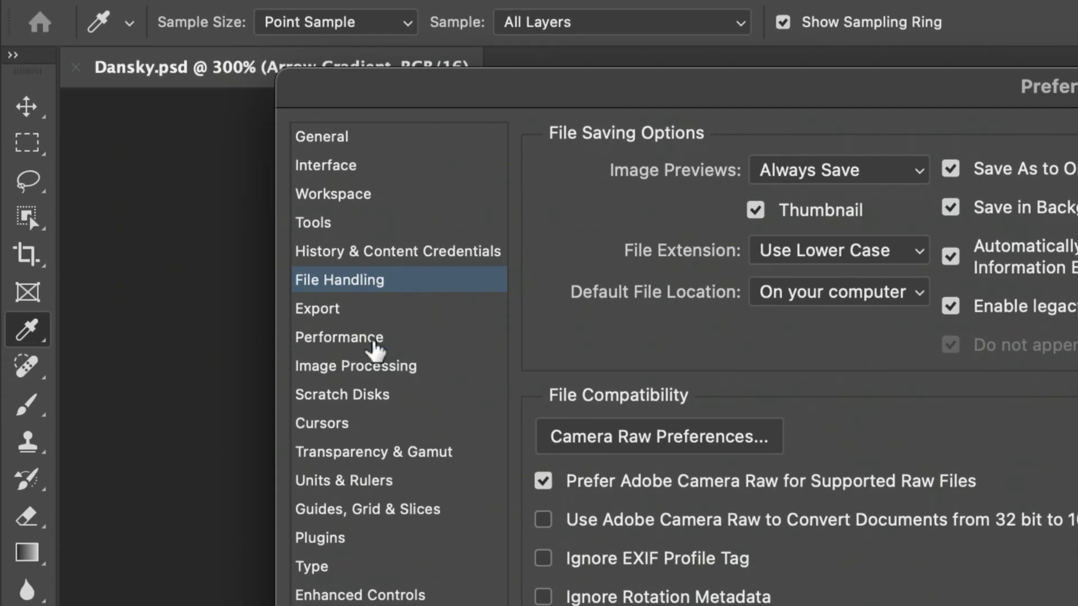
On the Performance page, drag the History States slider from 50 up to 237
left_click(375, 349)
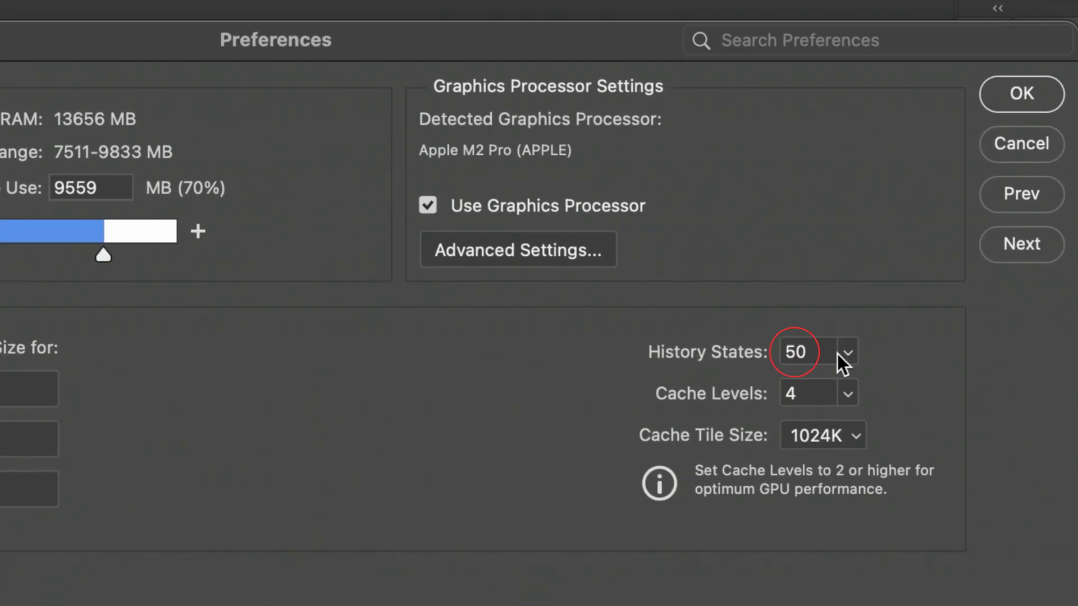
left_click(845, 353)
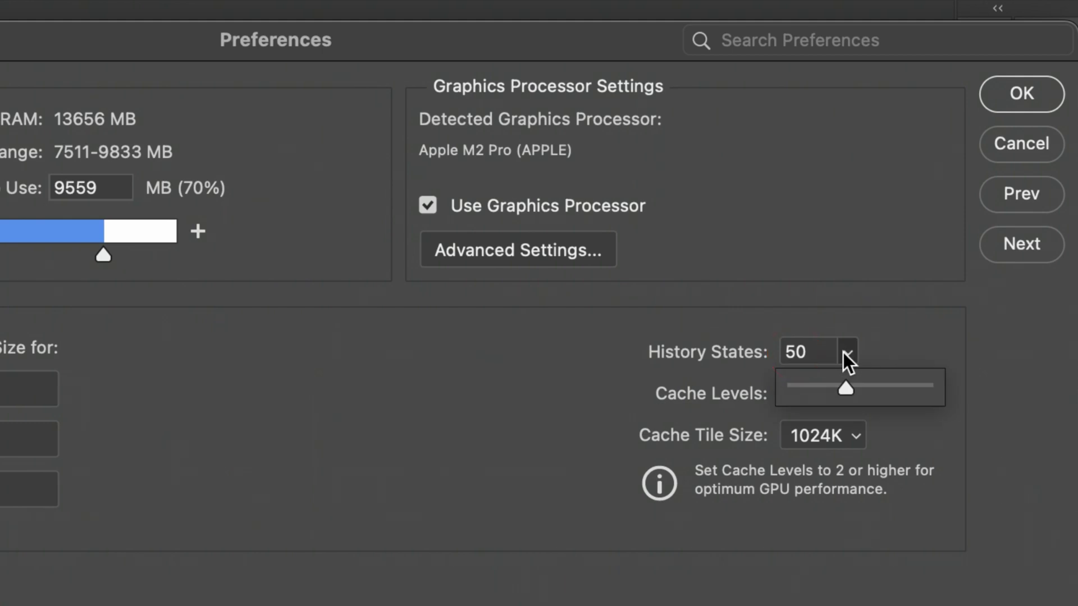
left_click_drag(847, 388, 933, 384)
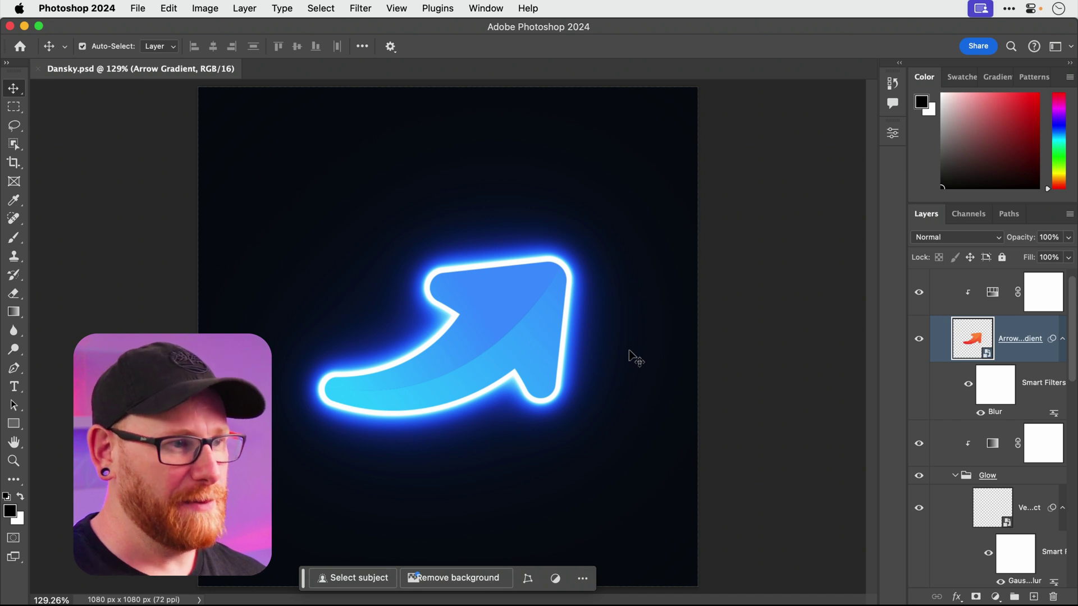
With the adjustment layer's mask selected, drag the contextual task bar above the arrow and pin it
left_click(492, 328)
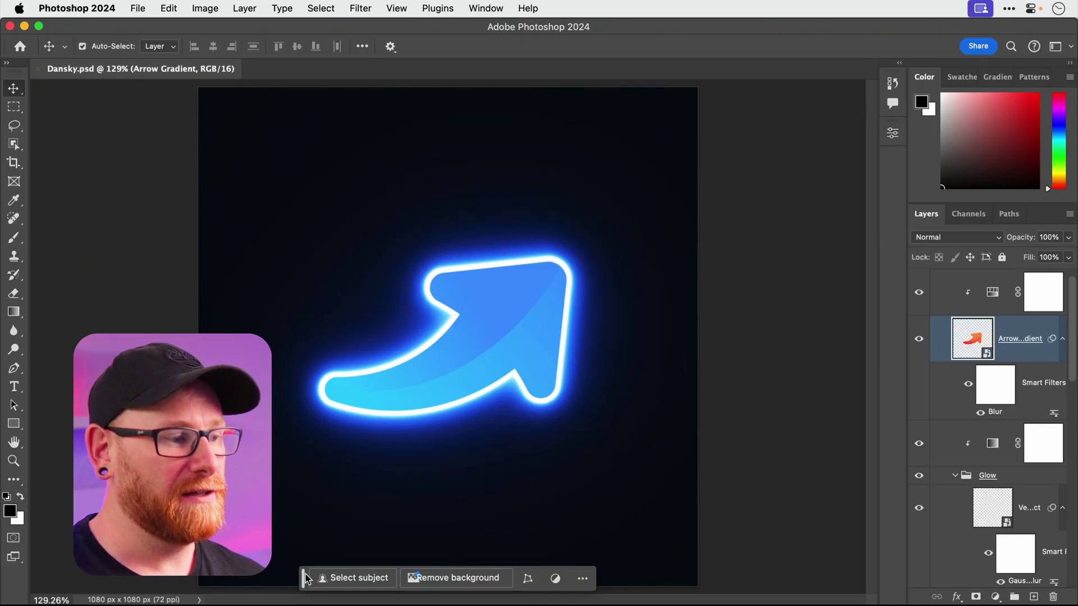
left_click_drag(306, 578, 559, 129)
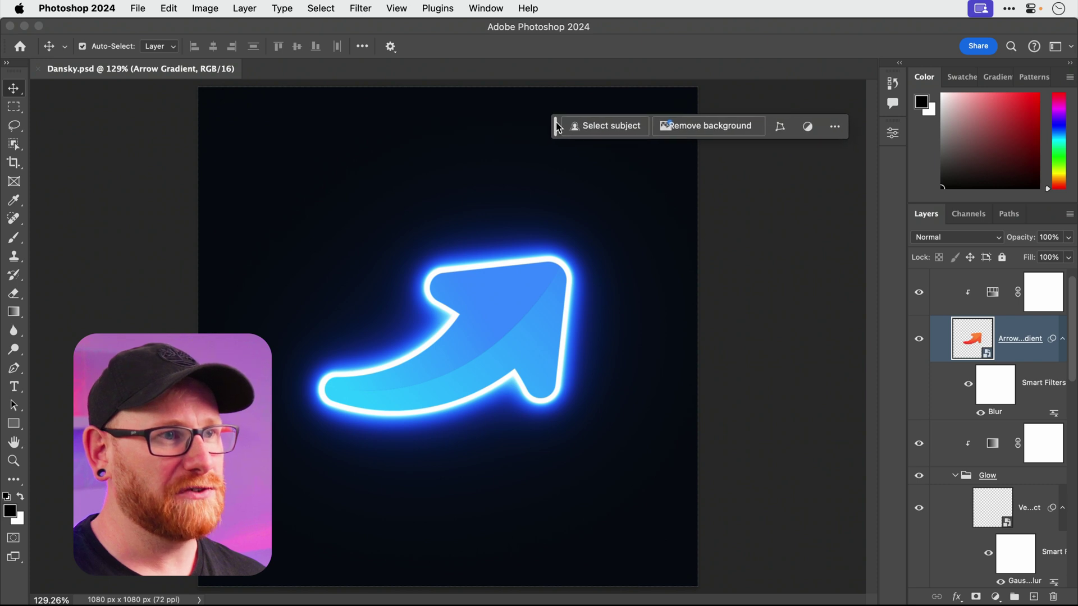
left_click(834, 131)
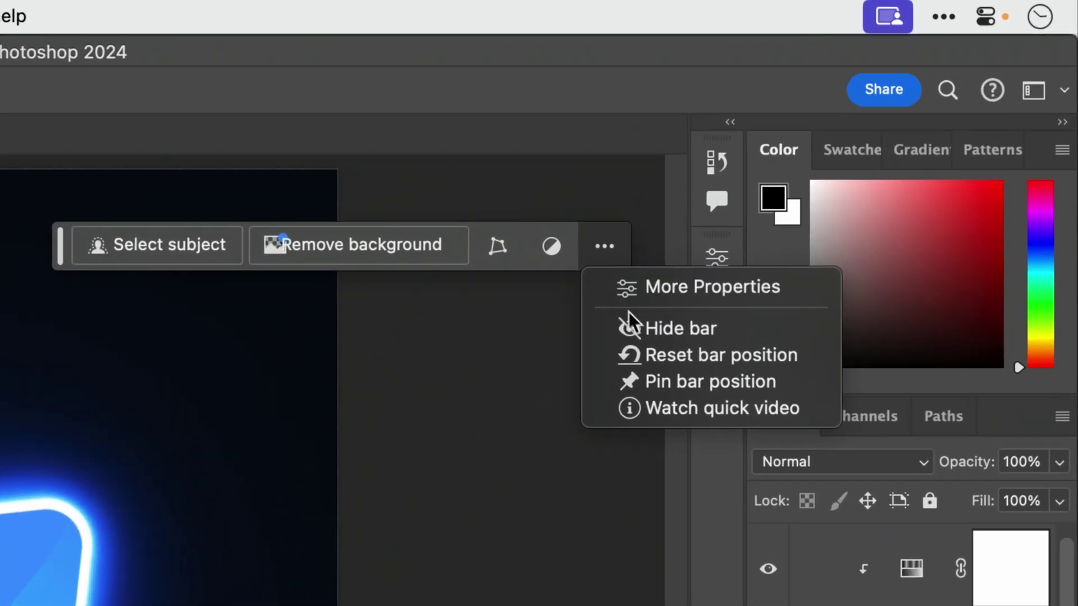
left_click(823, 240)
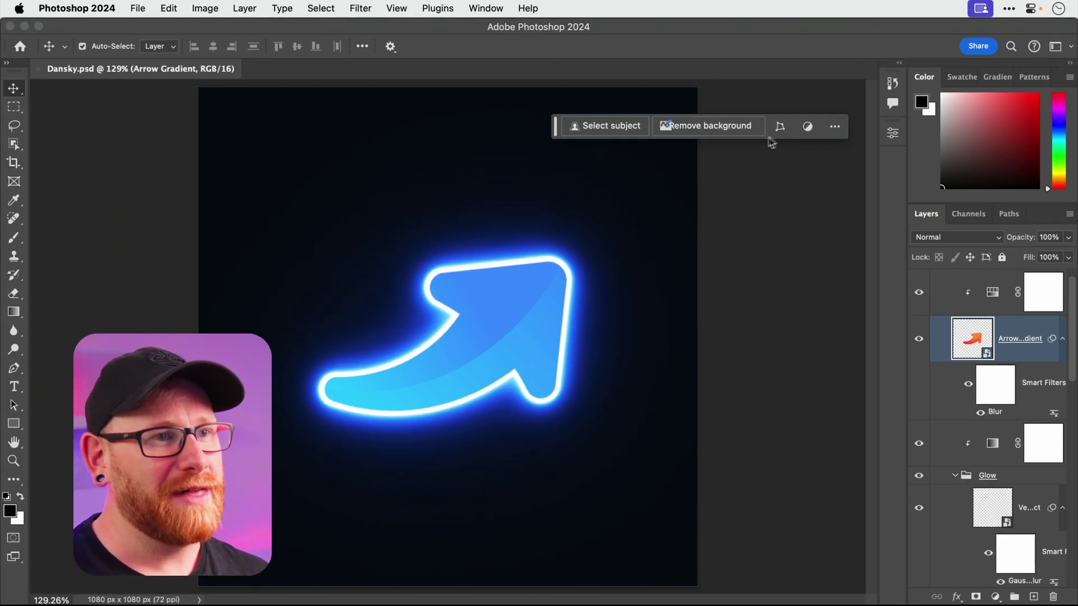
Hide the contextual task bar, then restore it from Window > Contextual Task Bar
left_click(835, 126)
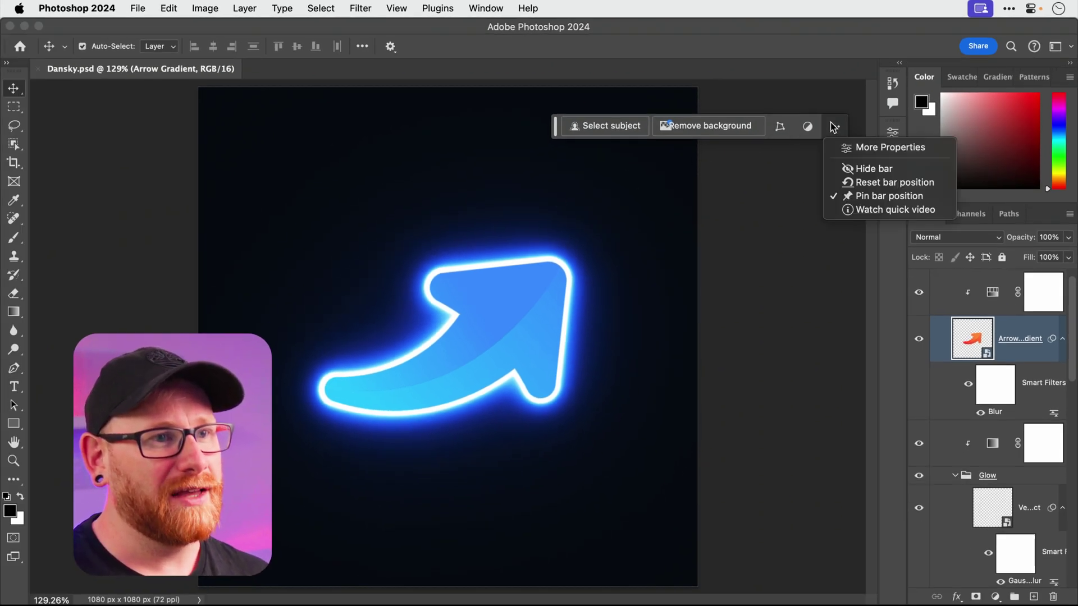
left_click(865, 170)
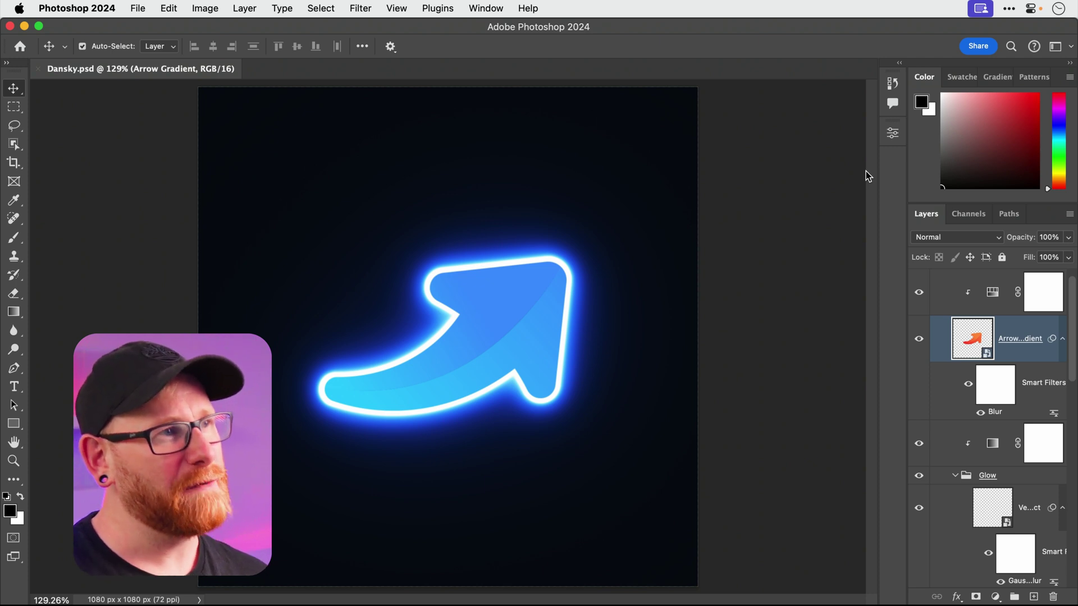
left_click(485, 9)
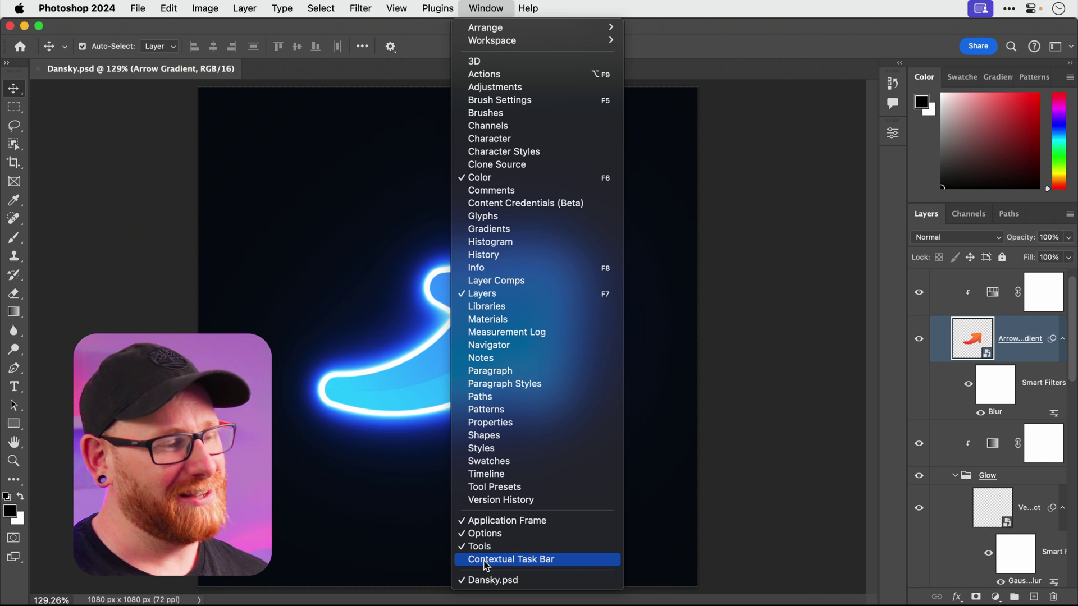
left_click(487, 559)
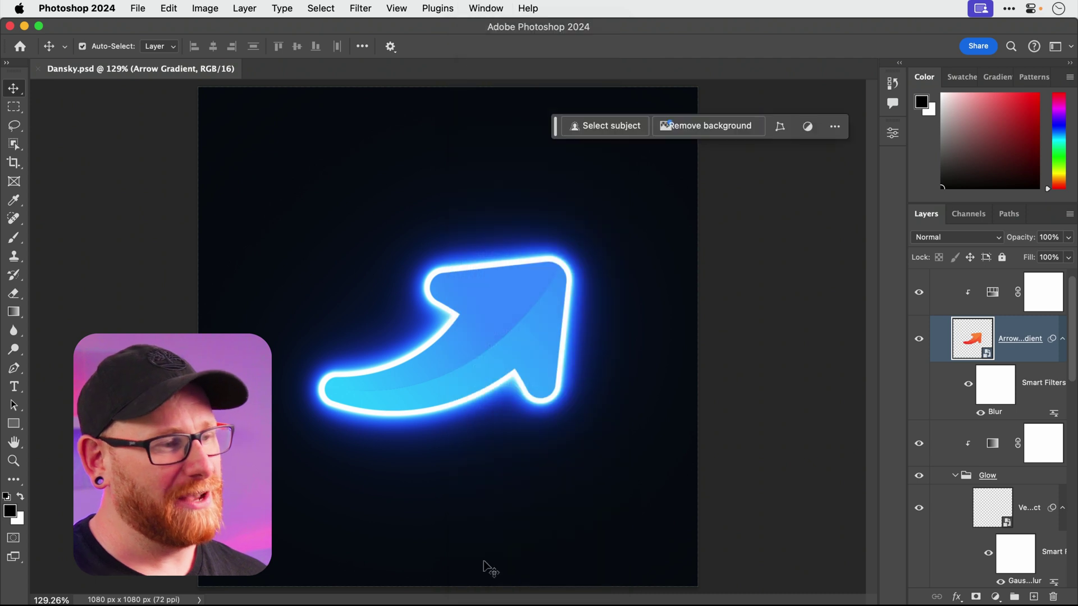